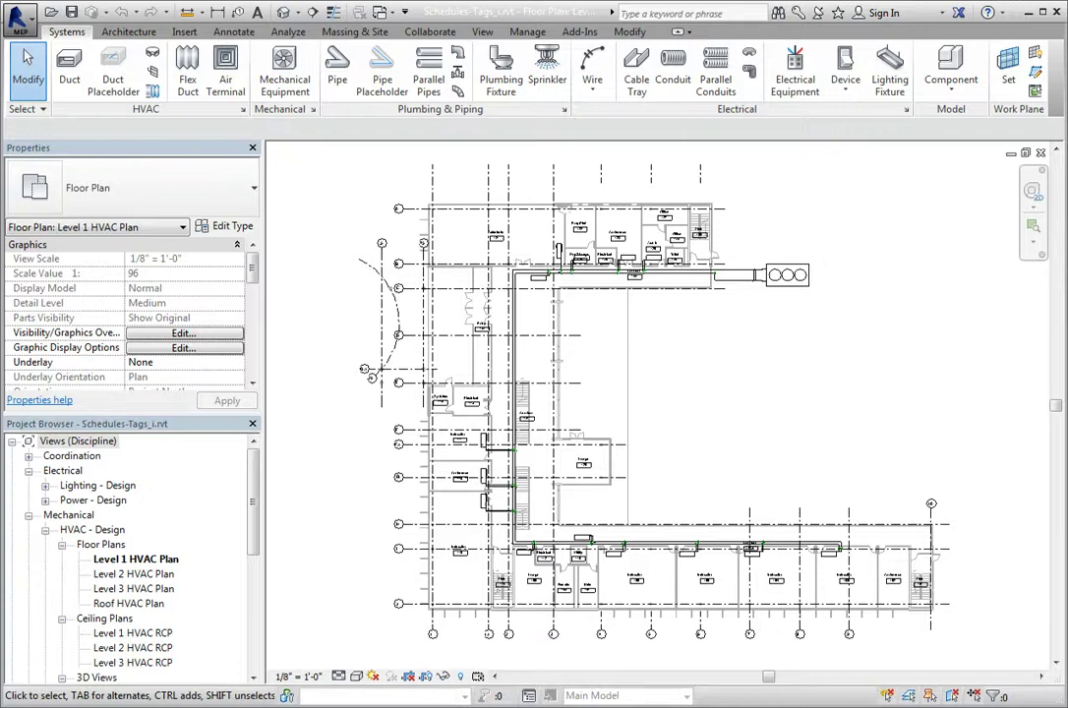
Step: On the View tab, show the Schedules list: Schedule/Quantities, Material Takeoff, Sheet List, Note Block, View List
left_click(480, 31)
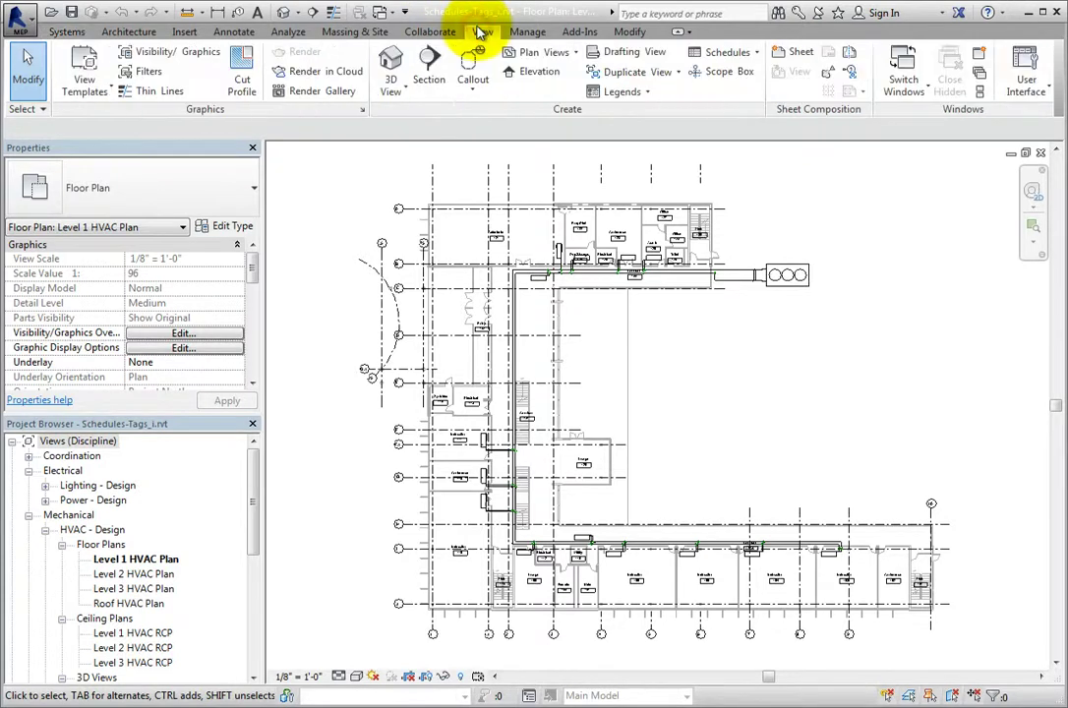
left_click(749, 54)
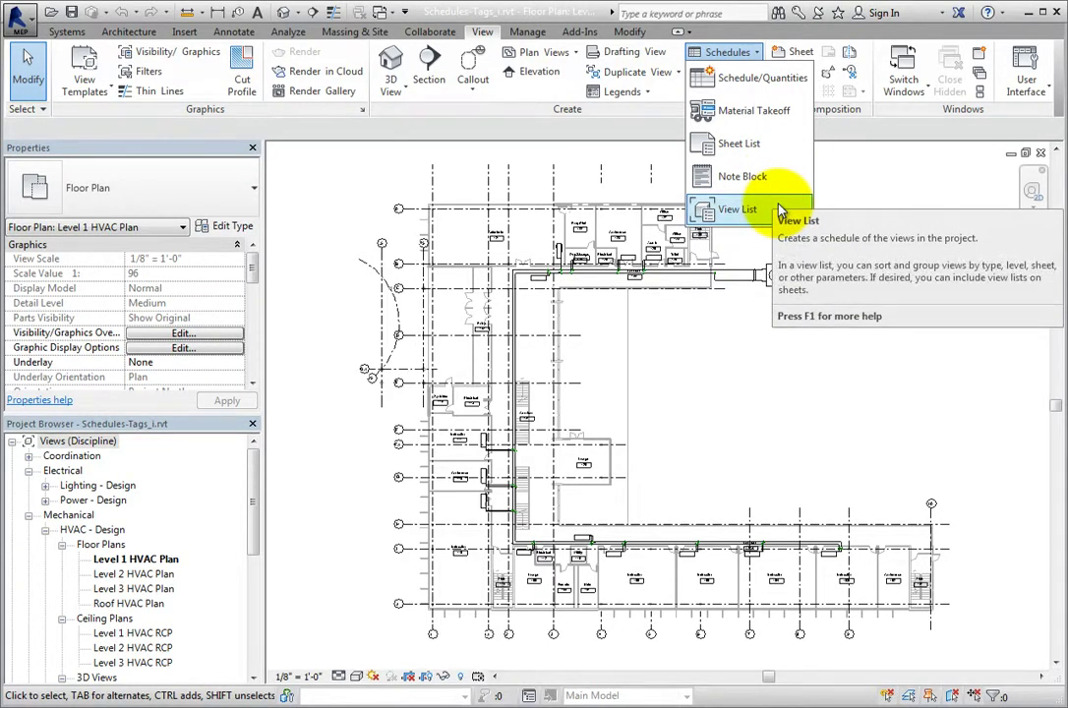
Step: Expand Schedules/Quantities in the Project Browser to reveal the Duct, Lighting Fixture, Mechanical Equipment and Space schedules
left_click(253, 473)
left_click_drag(253, 472, 251, 573)
right_click(114, 610)
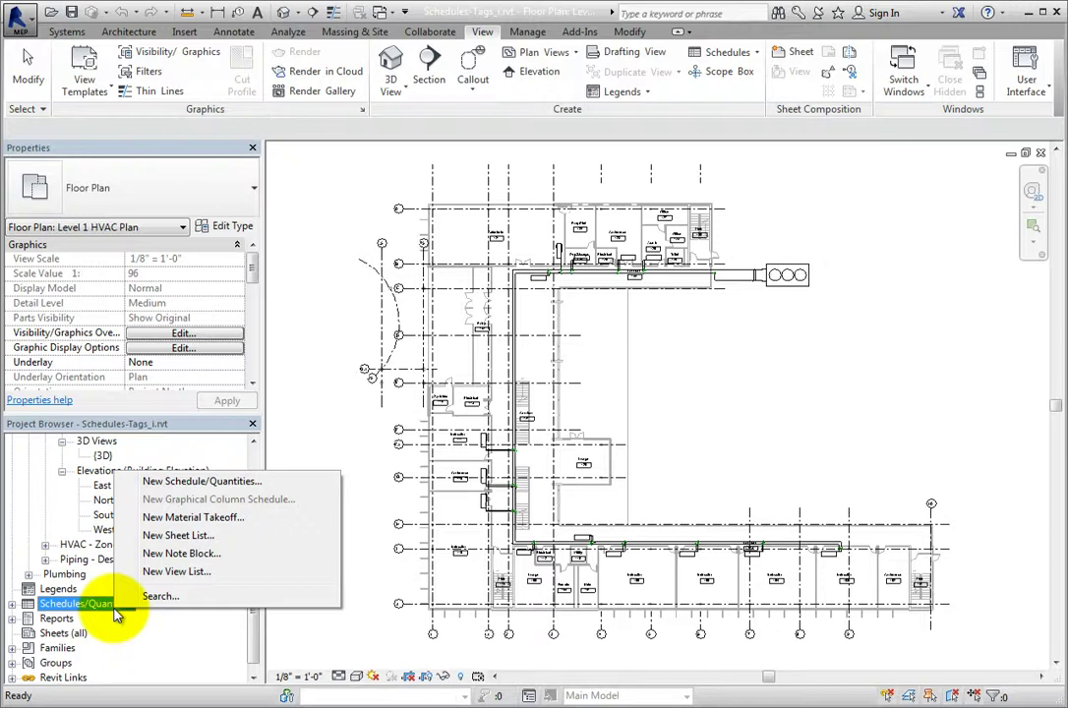
left_click(253, 630)
left_click(11, 604)
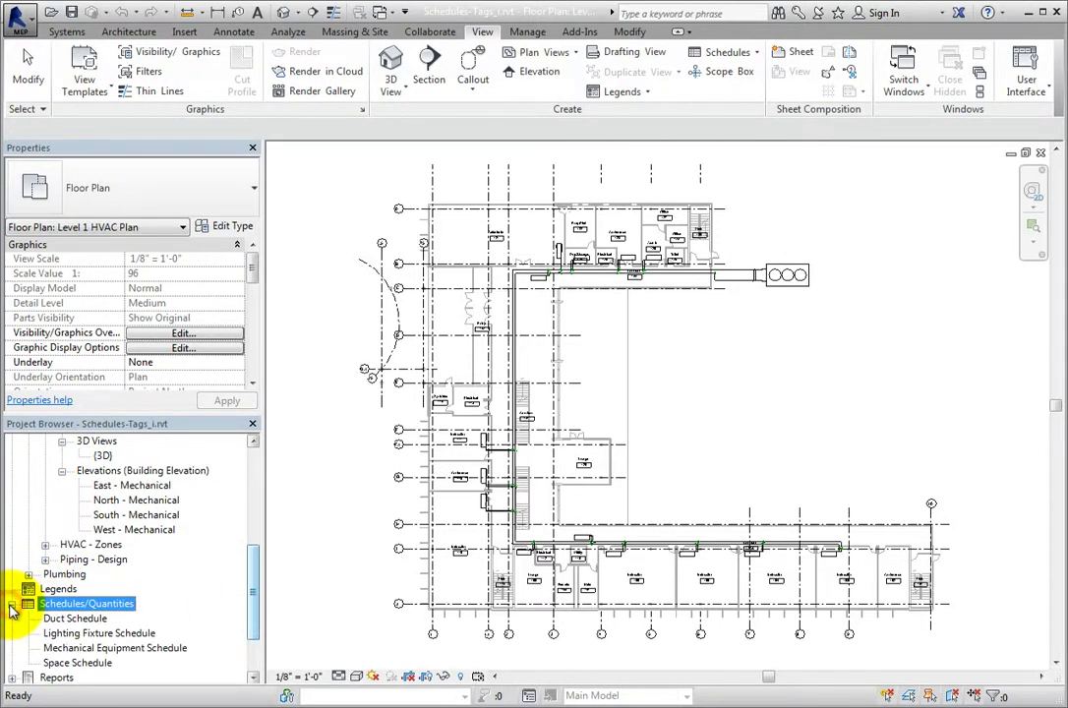
left_click_drag(251, 593, 249, 641)
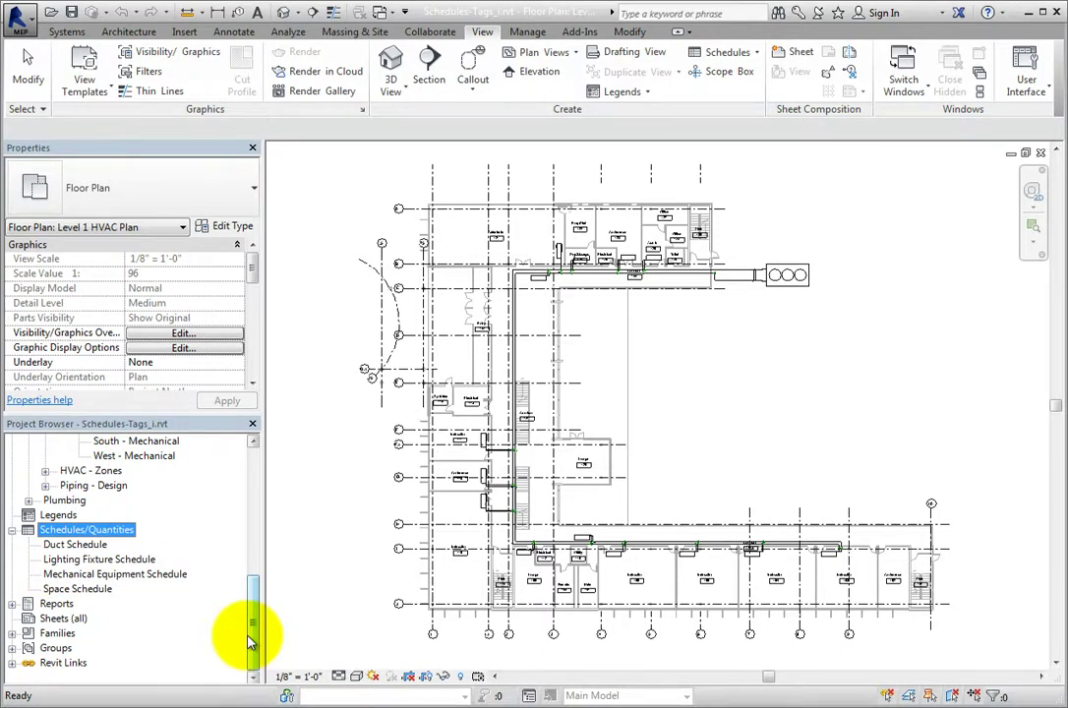
Step: Open the Mechanical Equipment Schedule and drag the Family column narrower to fit its entries
double_click(165, 581)
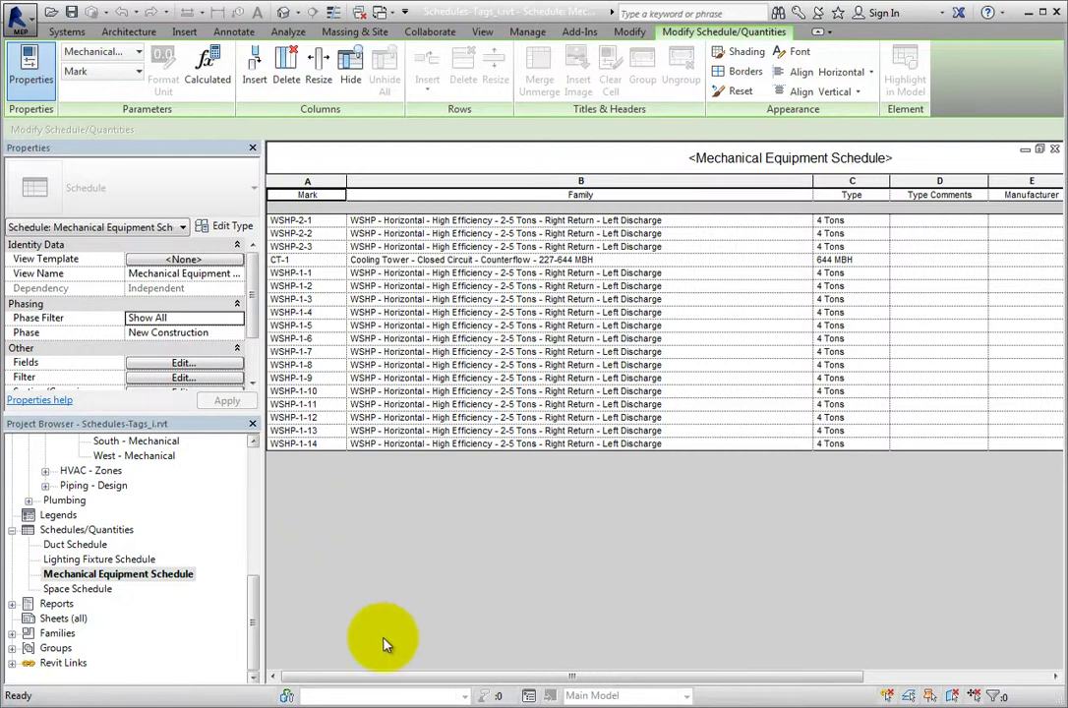
mouse_move(409, 677)
left_mouse_down()
mouse_move(616, 681)
mouse_move(405, 675)
left_mouse_up()
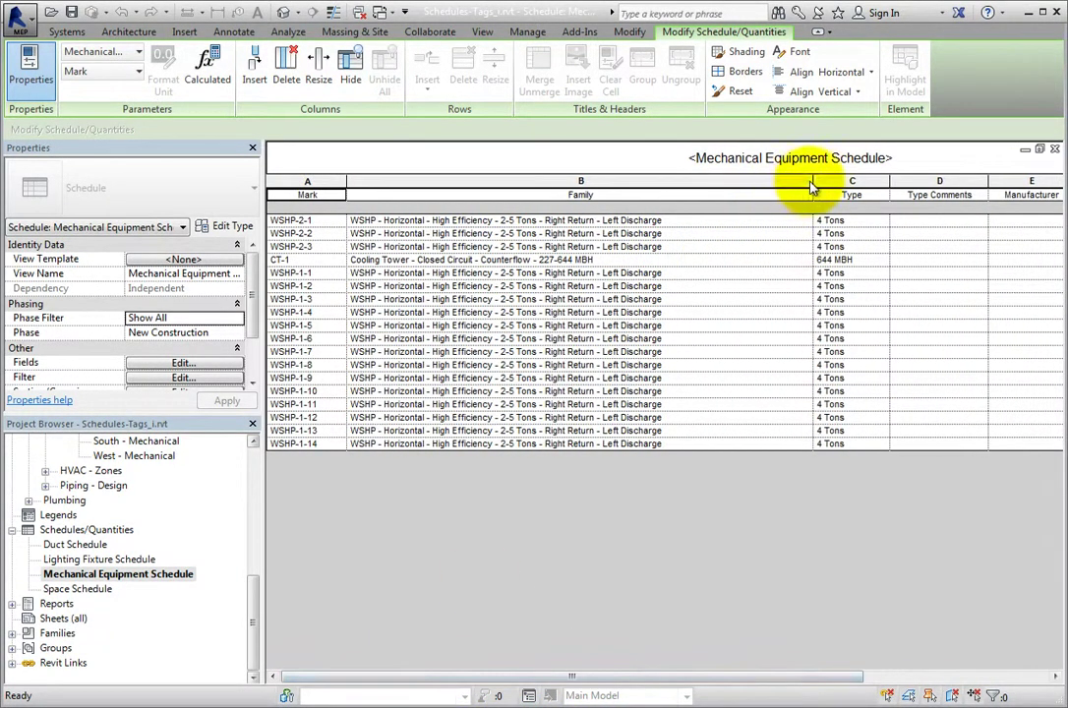
left_click_drag(813, 184, 692, 184)
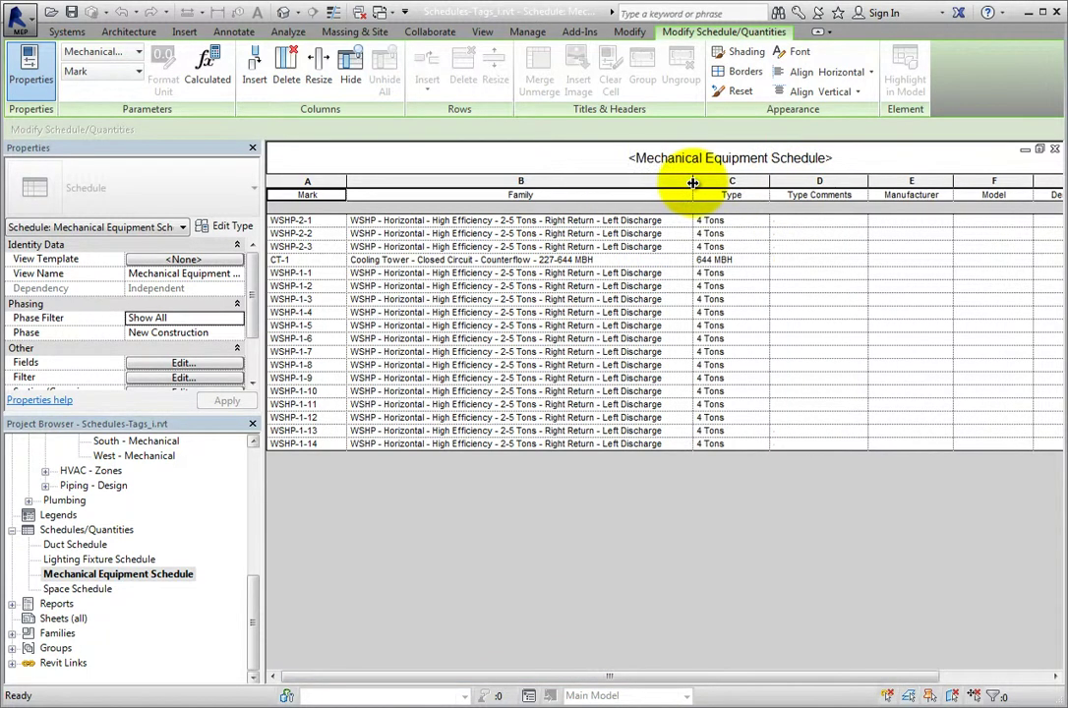
left_click_drag(672, 676, 583, 668)
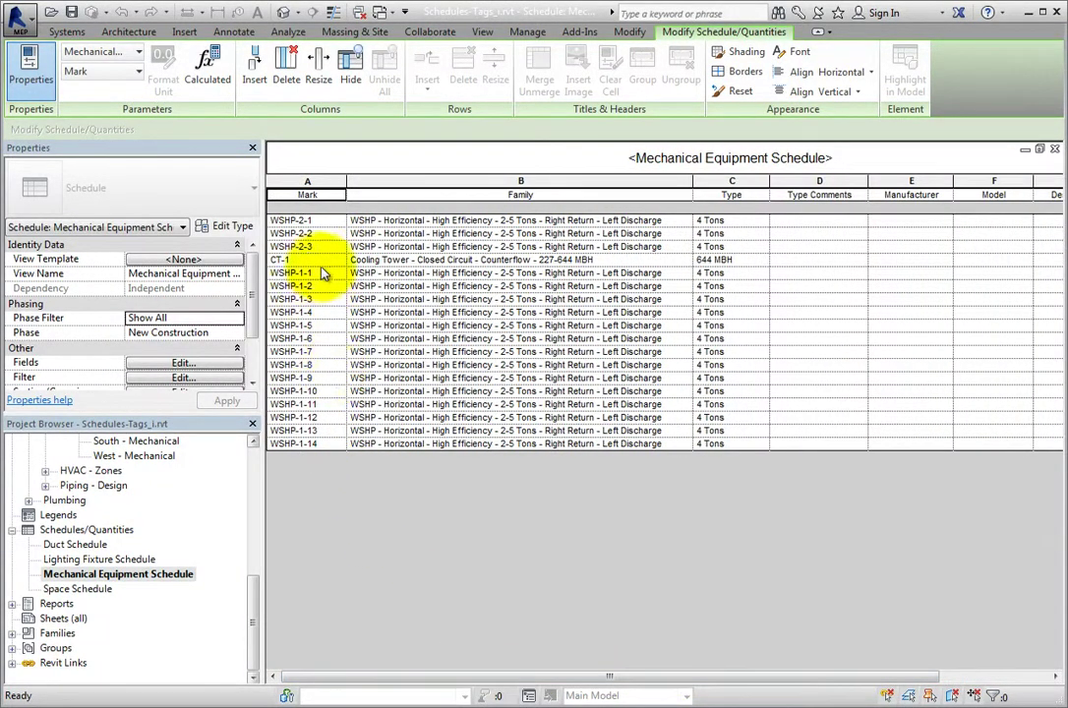
left_click(324, 221)
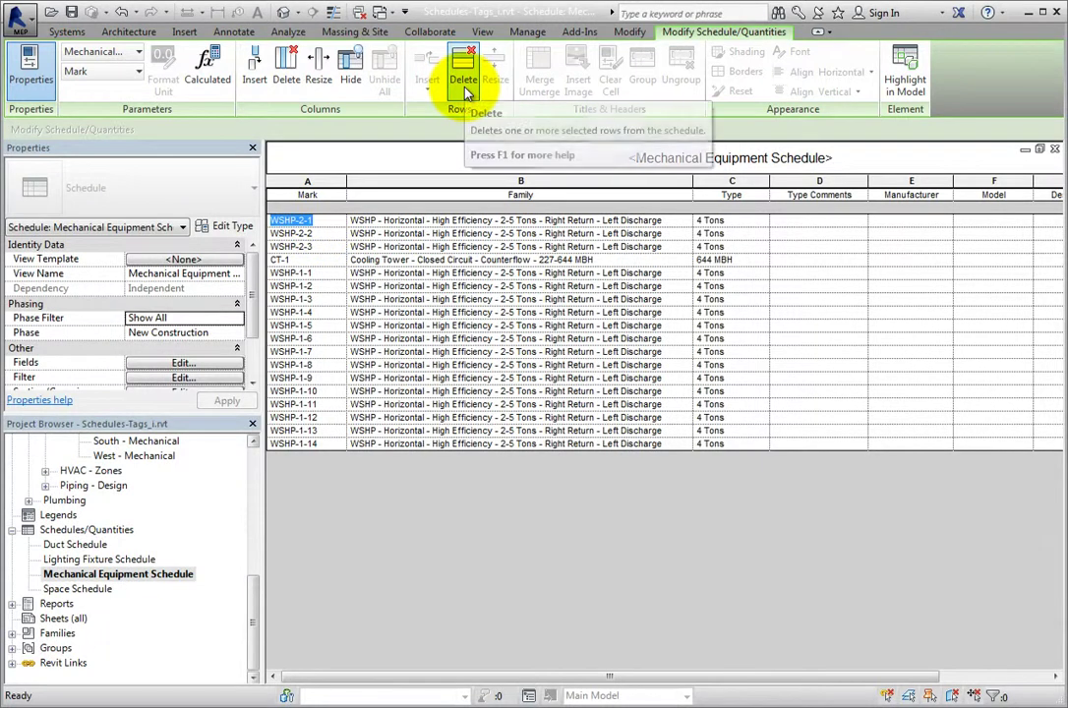
left_click(465, 89)
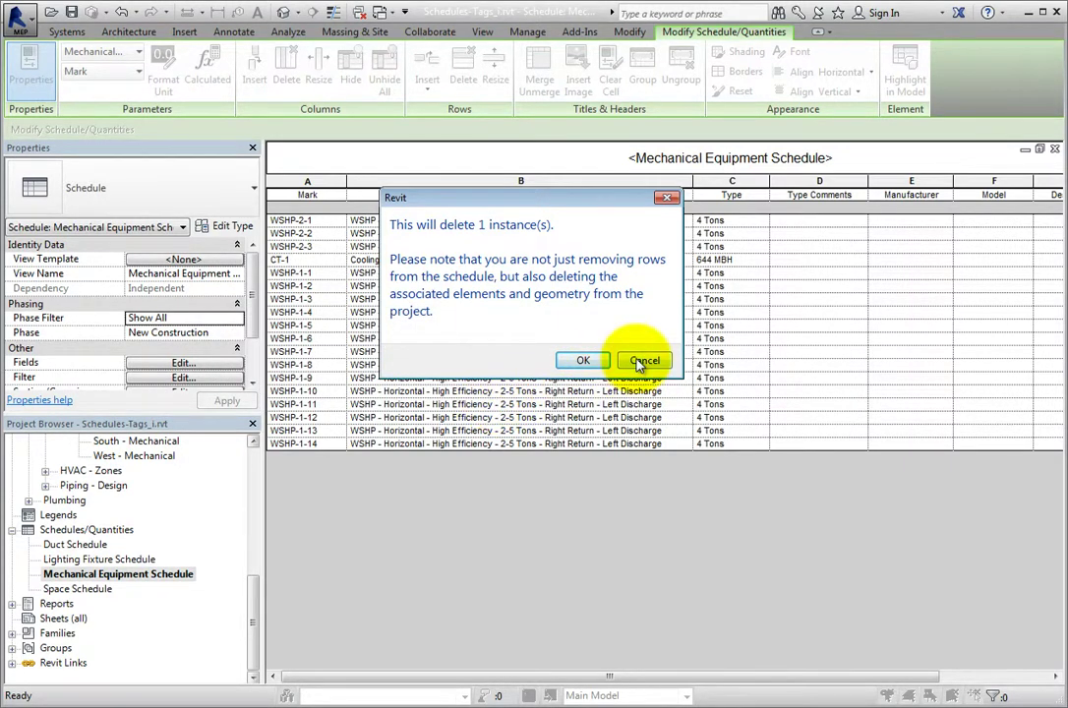
left_click(645, 361)
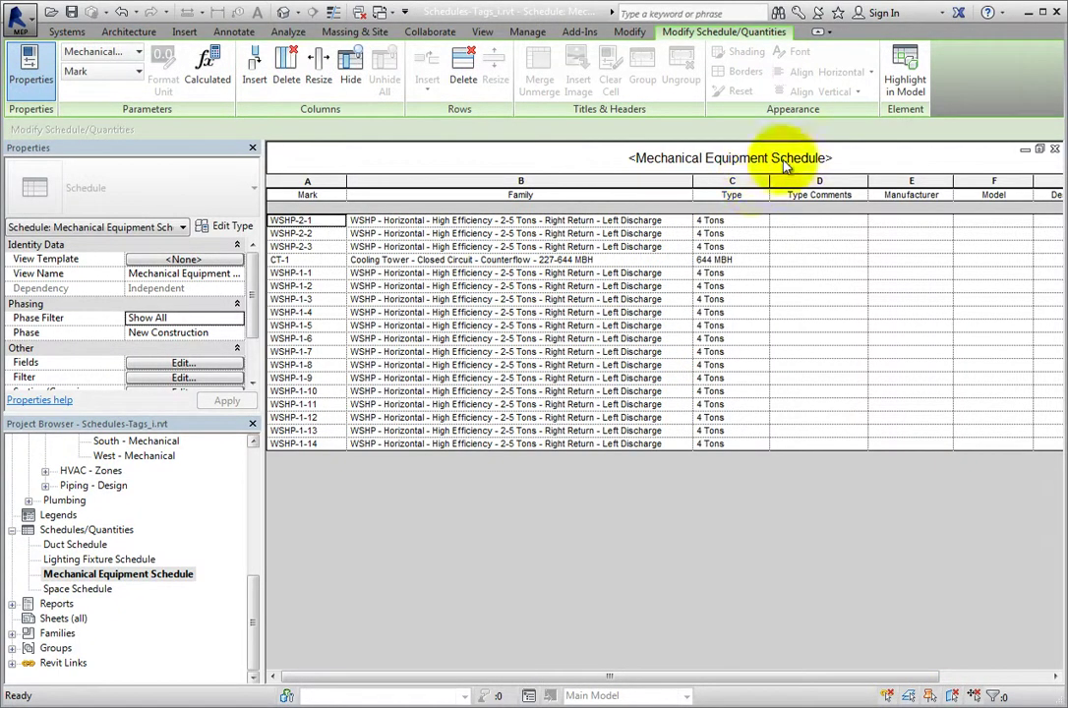
left_click(910, 91)
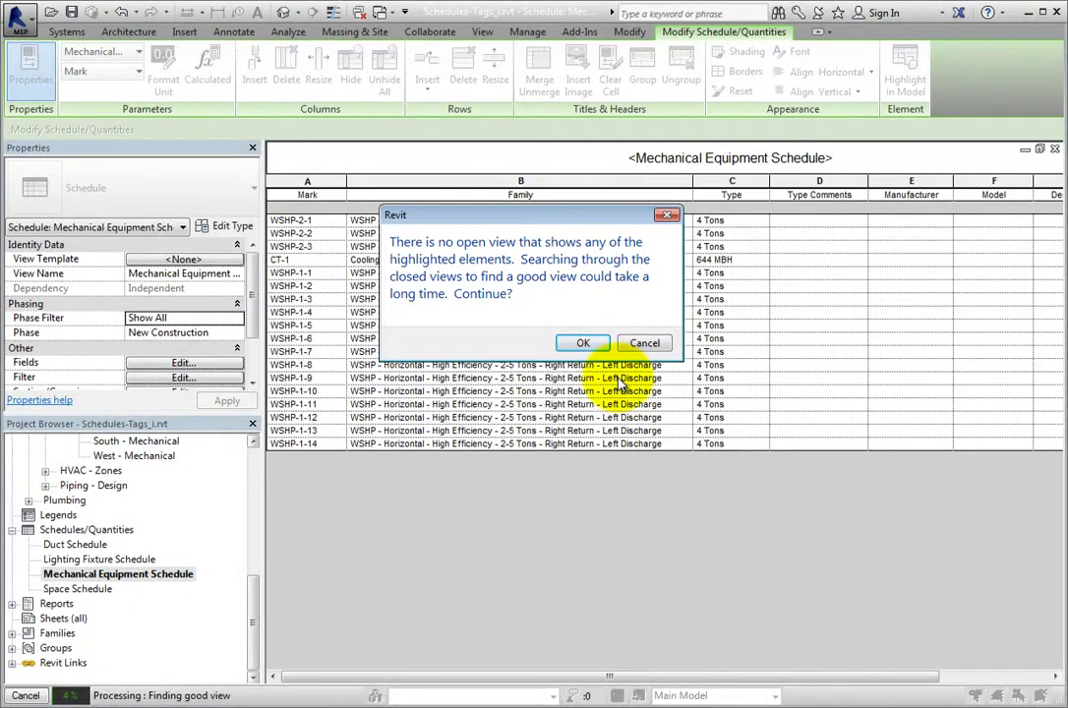
left_click(584, 344)
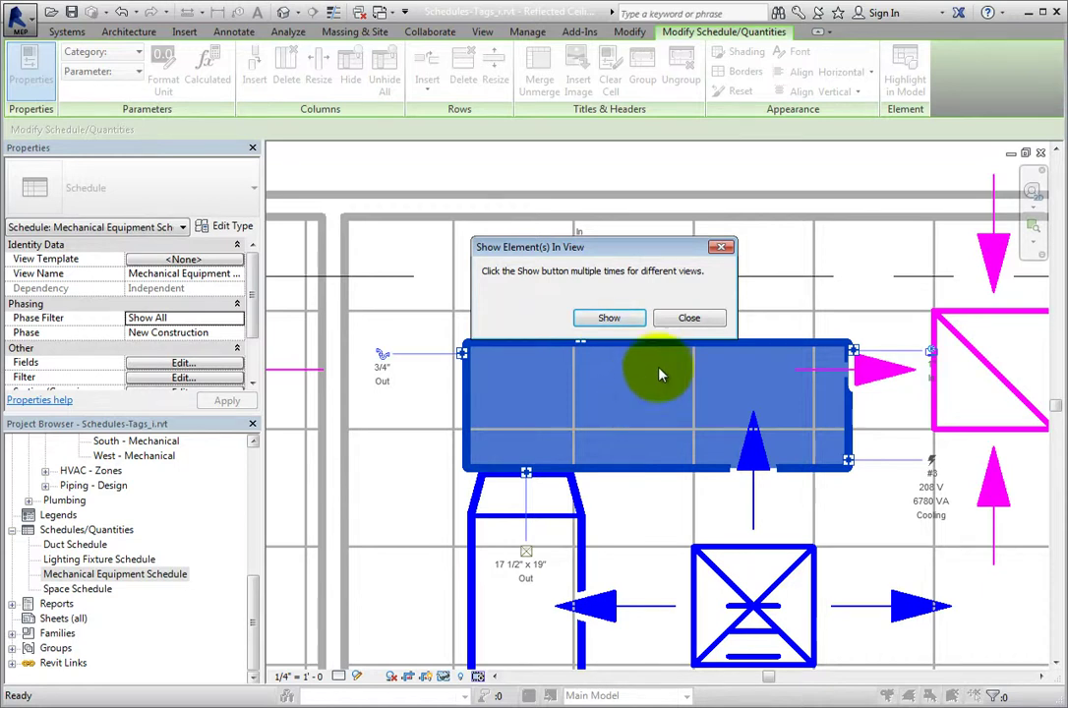
left_click(693, 319)
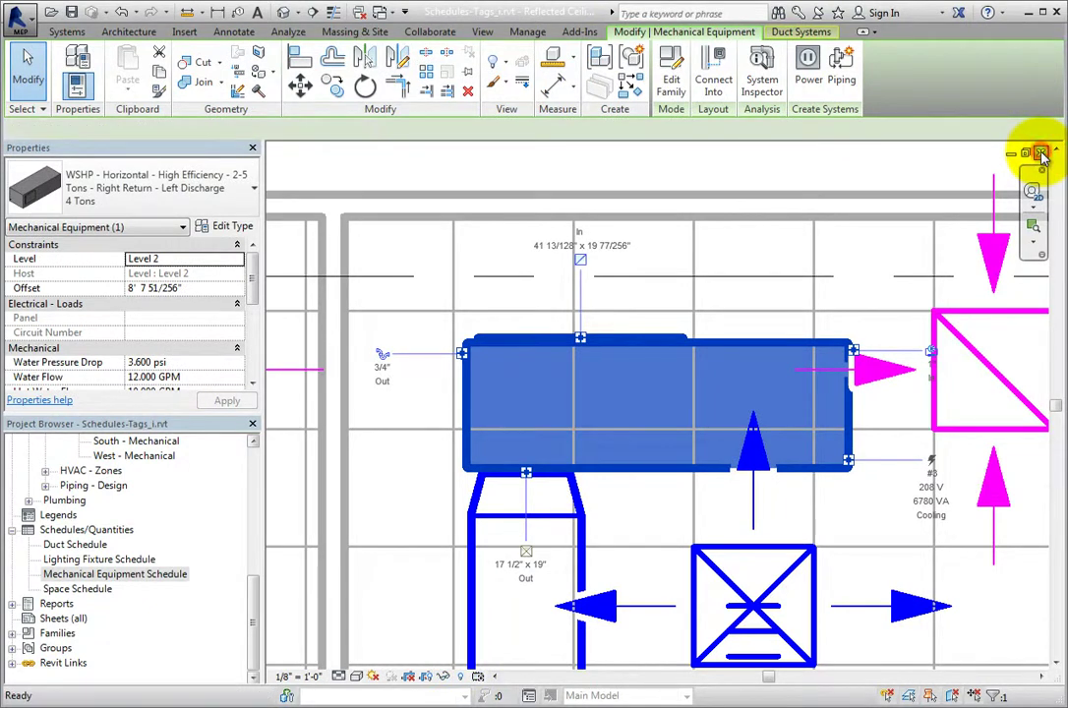
left_click(1043, 154)
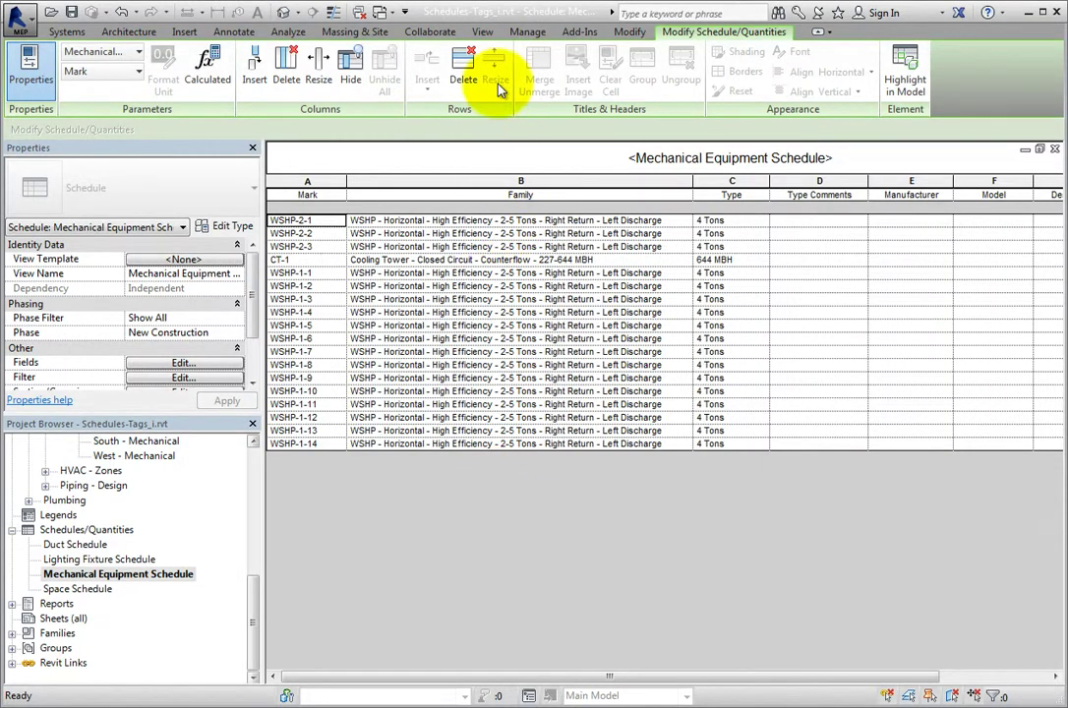
Step: Start a new Schedule/Quantities from the View tab's Schedules menu
left_click(484, 33)
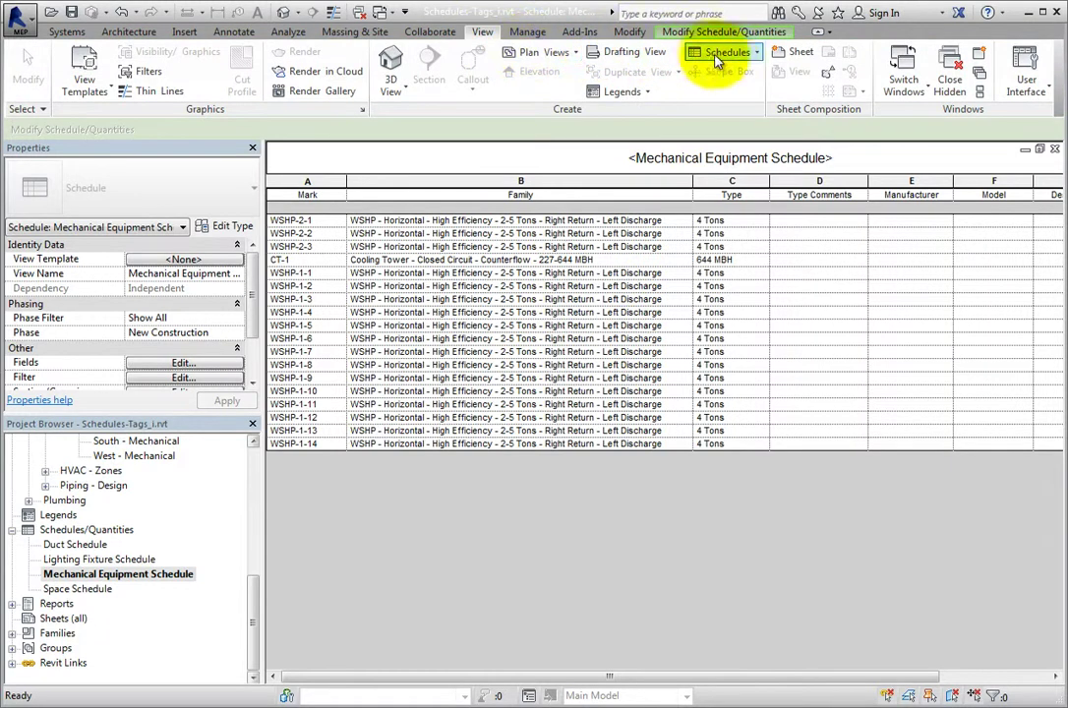
left_click(742, 57)
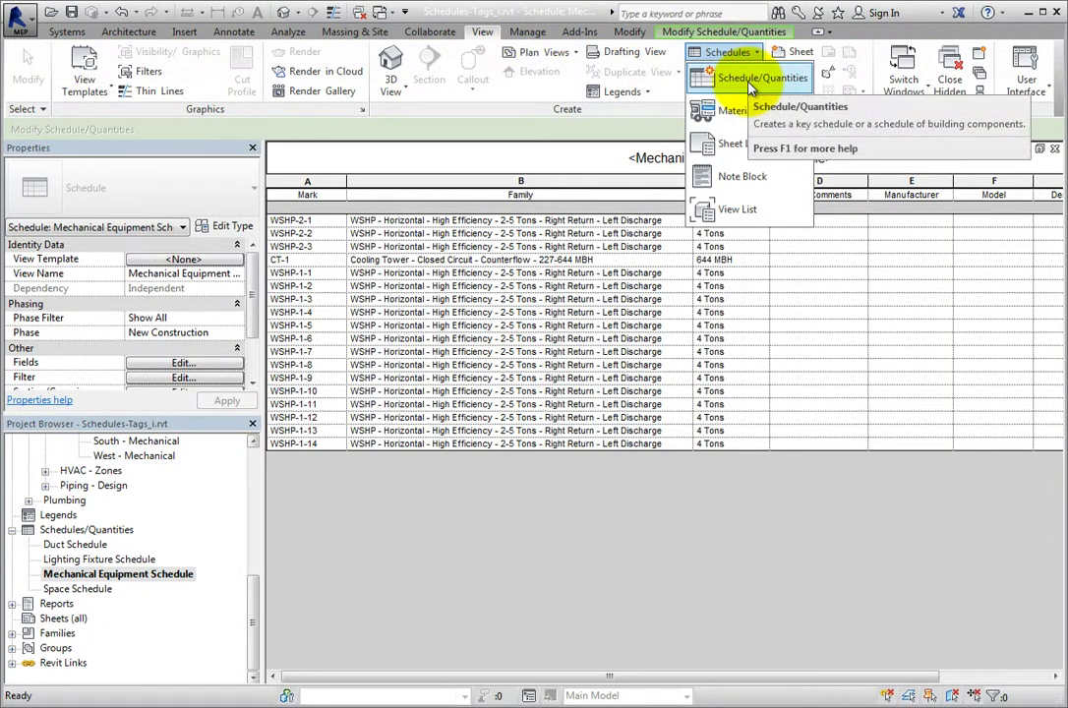
left_click(753, 86)
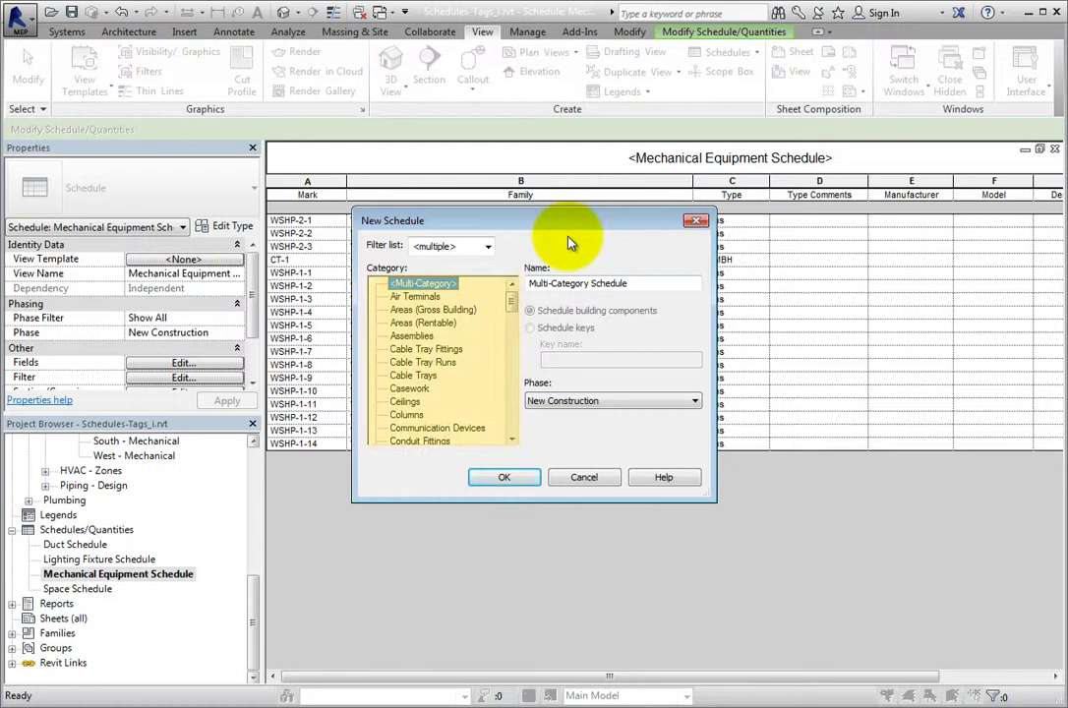
Step: Browse the New Schedule category list, expanding Floors and checking the discipline filter
left_click_drag(511, 291, 511, 359)
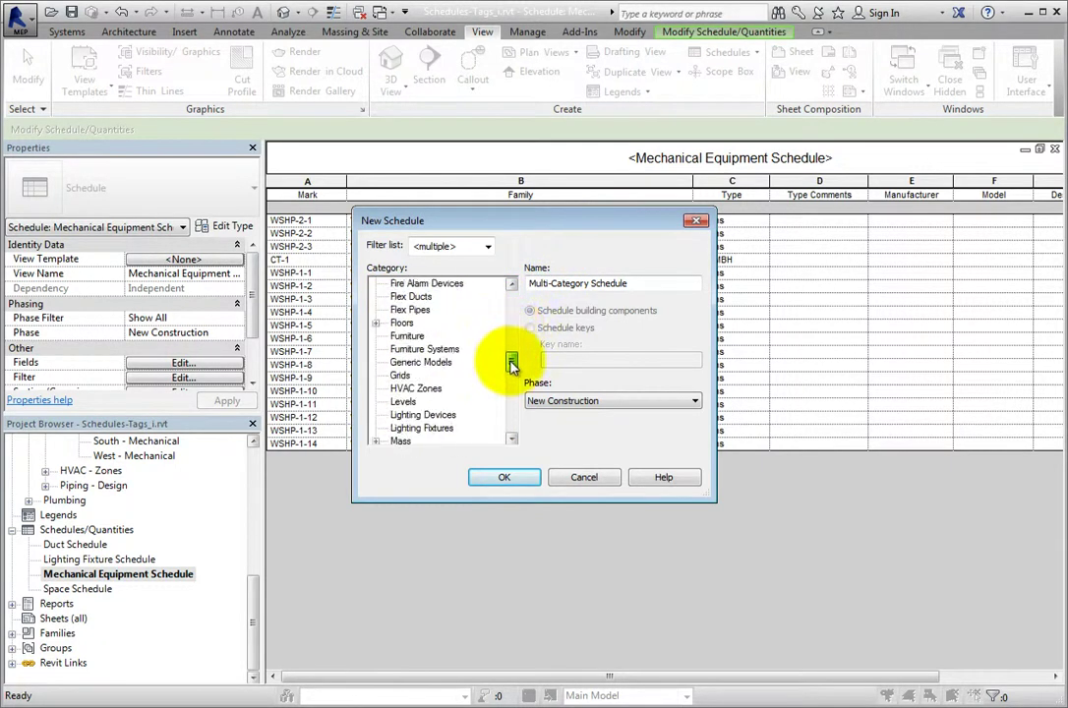
left_click(376, 324)
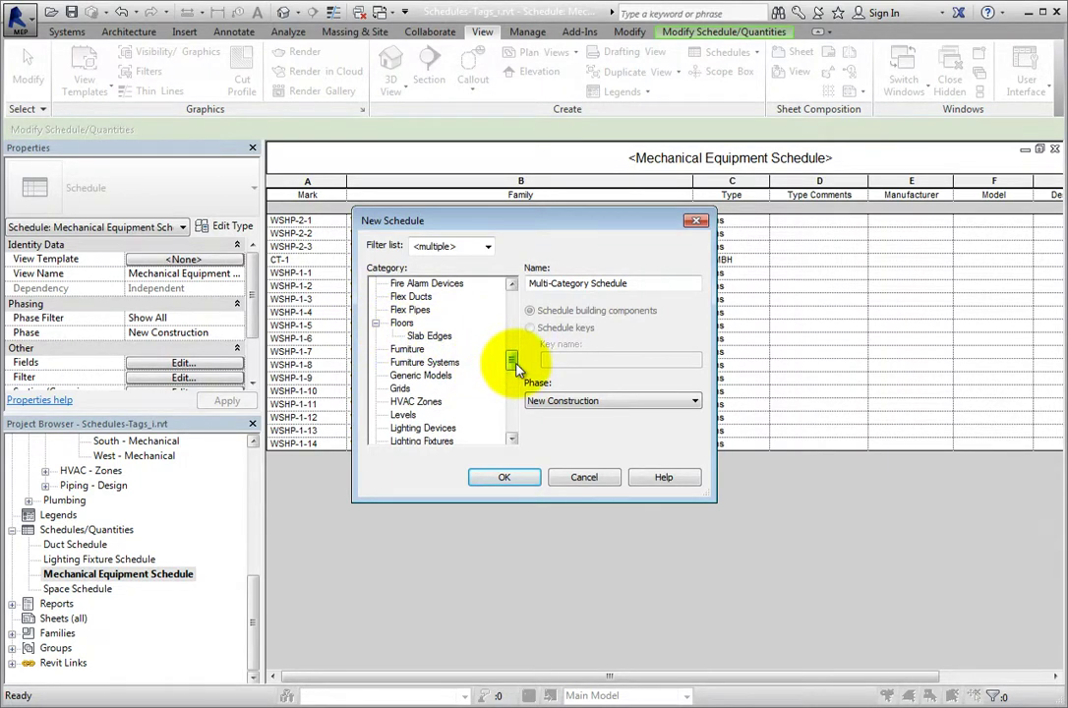
left_click(489, 247)
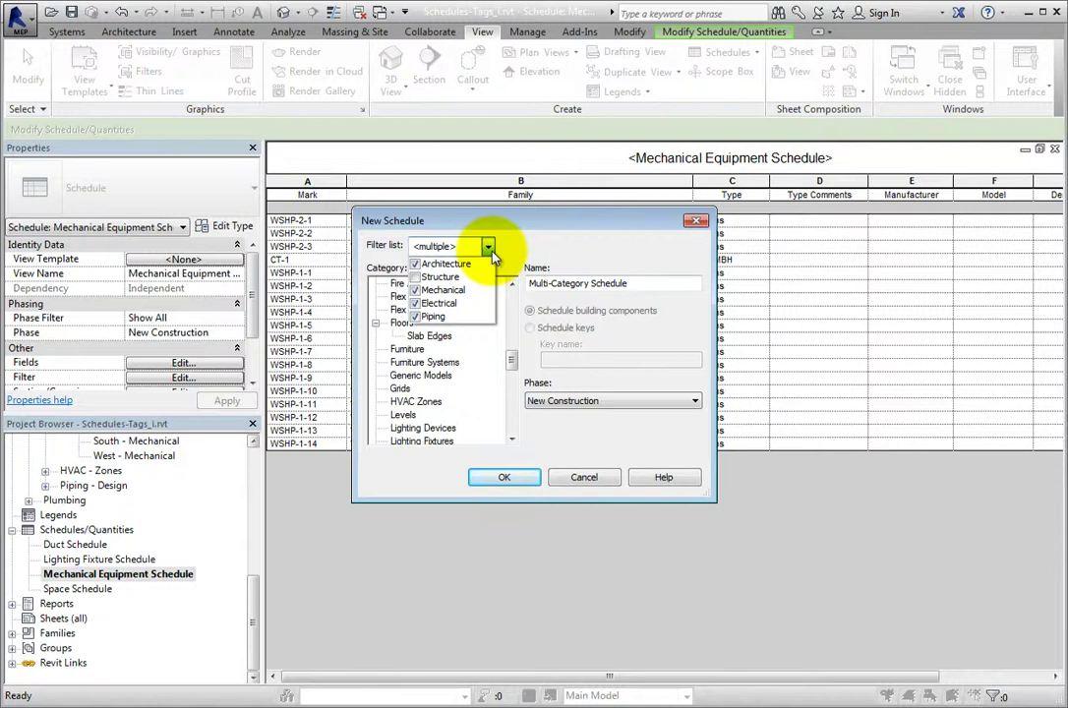
left_click(490, 250)
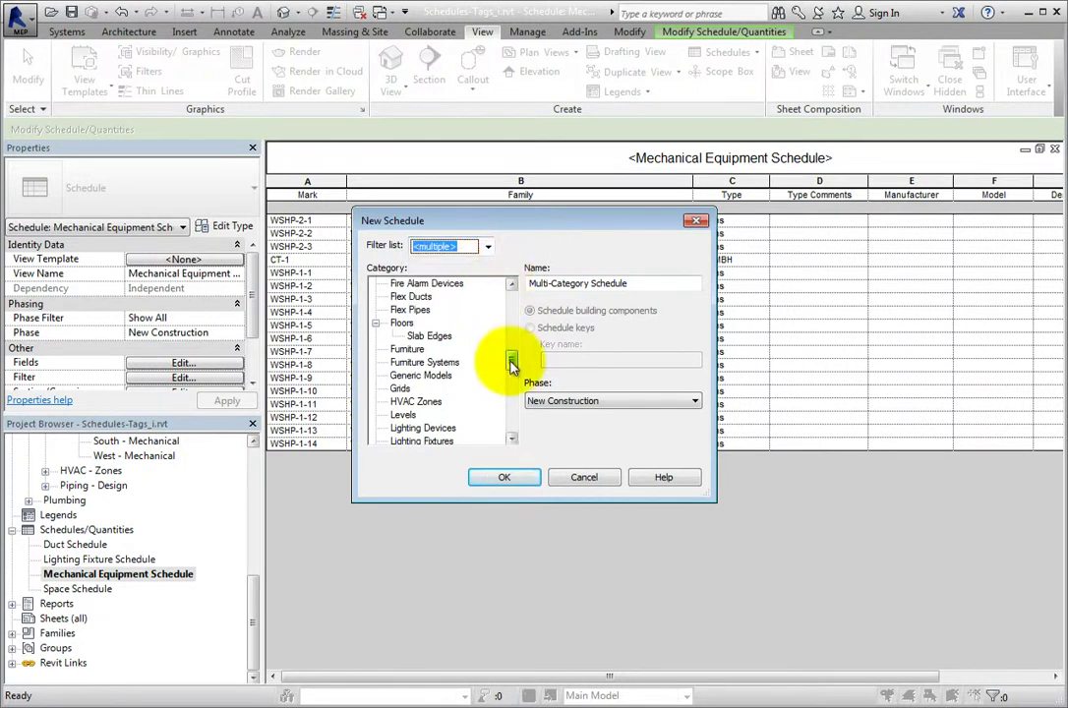
left_click_drag(511, 364, 511, 398)
Step: Choose the Plumbing Fixtures category, keeping the name Plumbing Fixture Schedule and phase New Construction
left_click(448, 402)
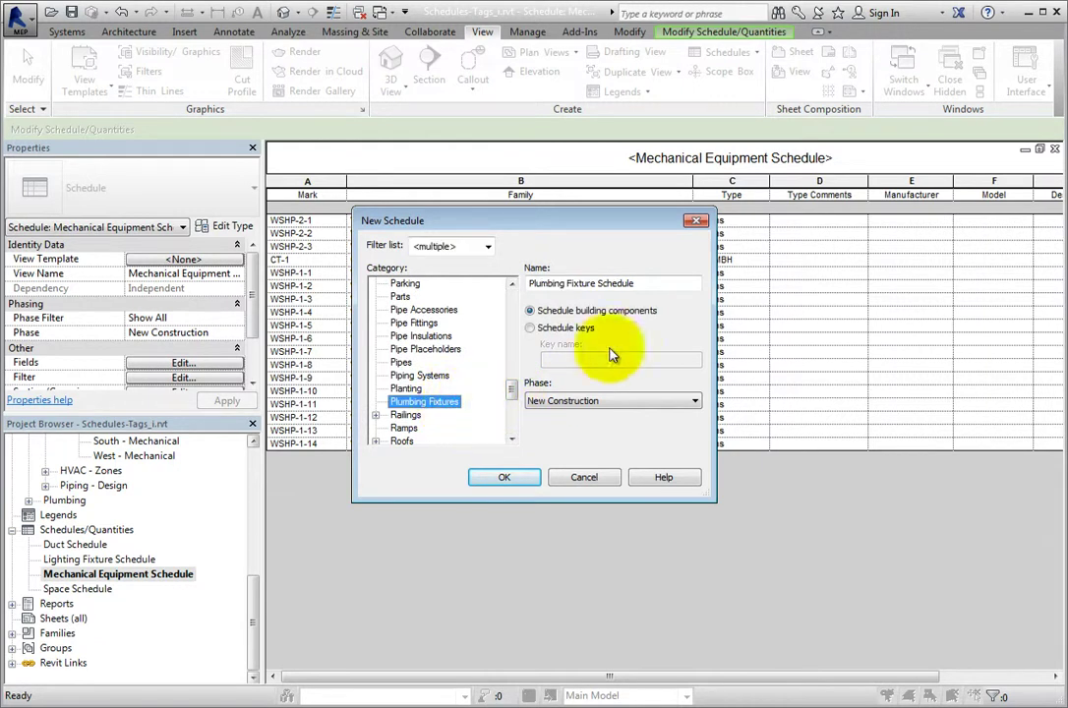
left_click(654, 288)
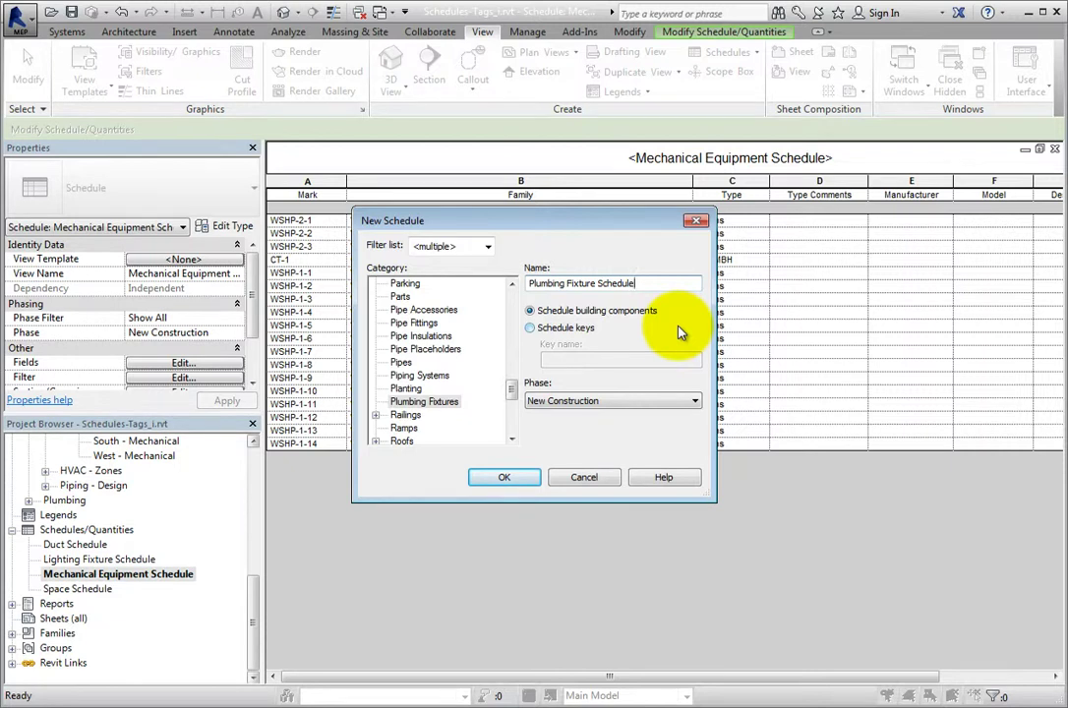
left_click(693, 403)
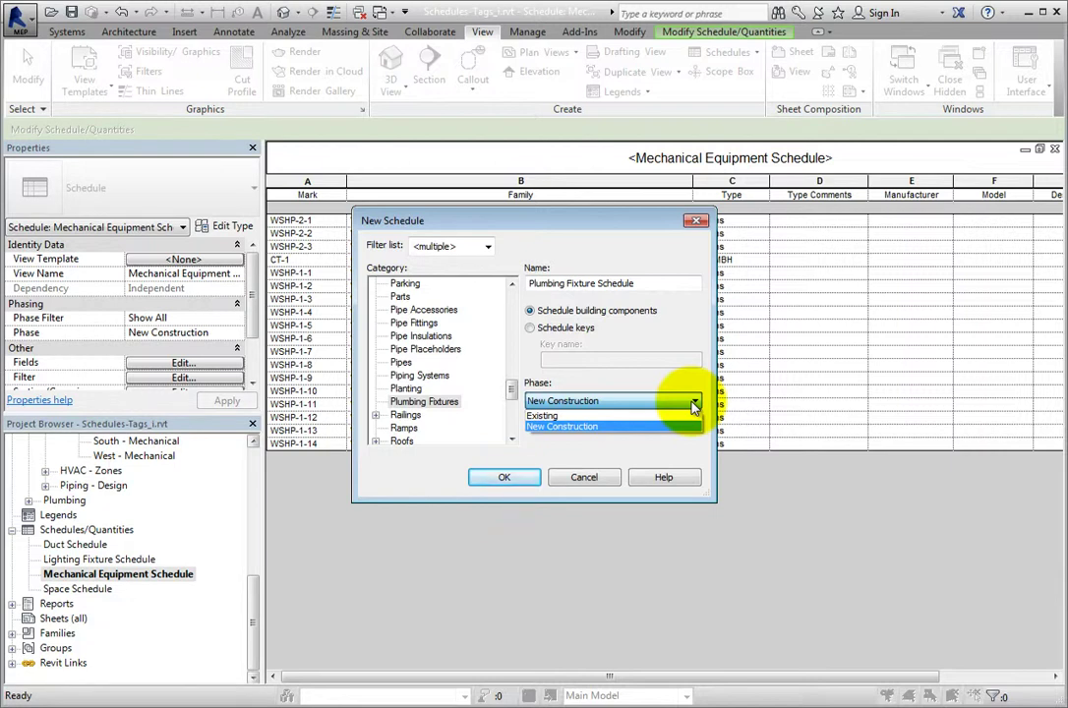
left_click(694, 405)
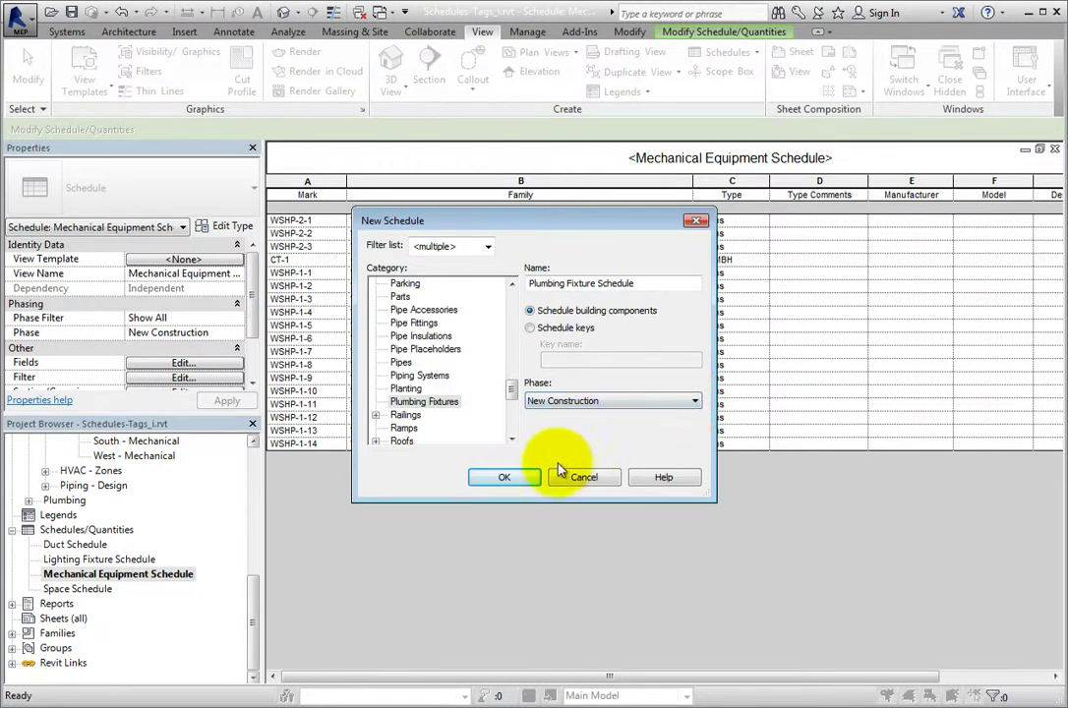
left_click(504, 477)
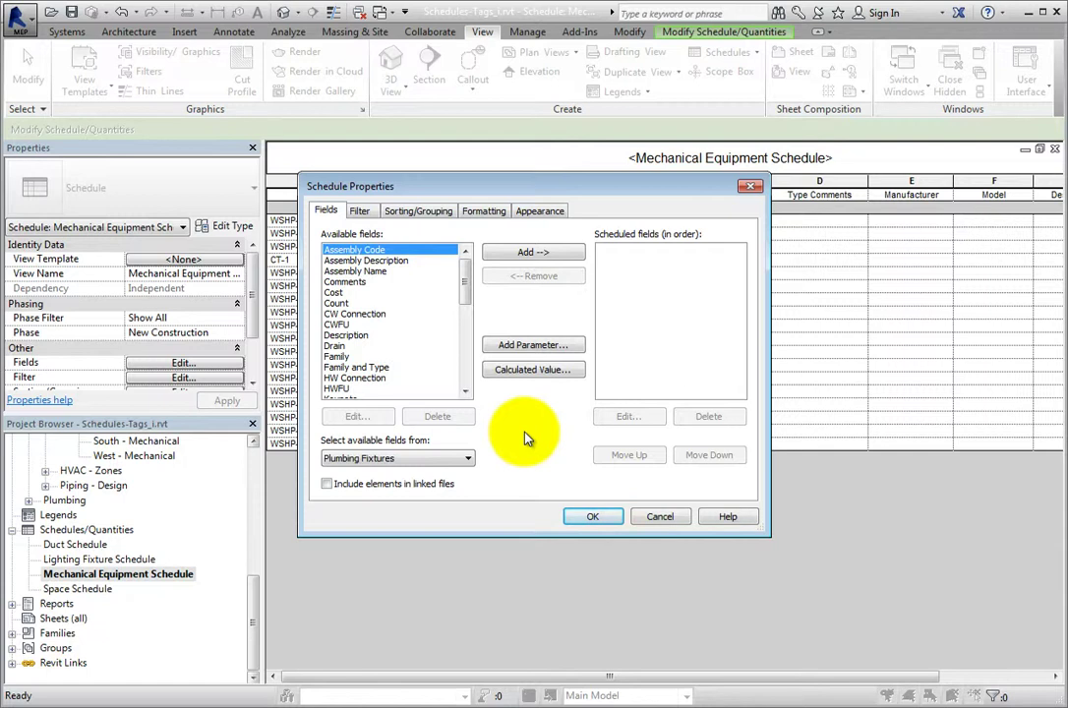
left_click(359, 210)
left_click(429, 218)
left_click(484, 219)
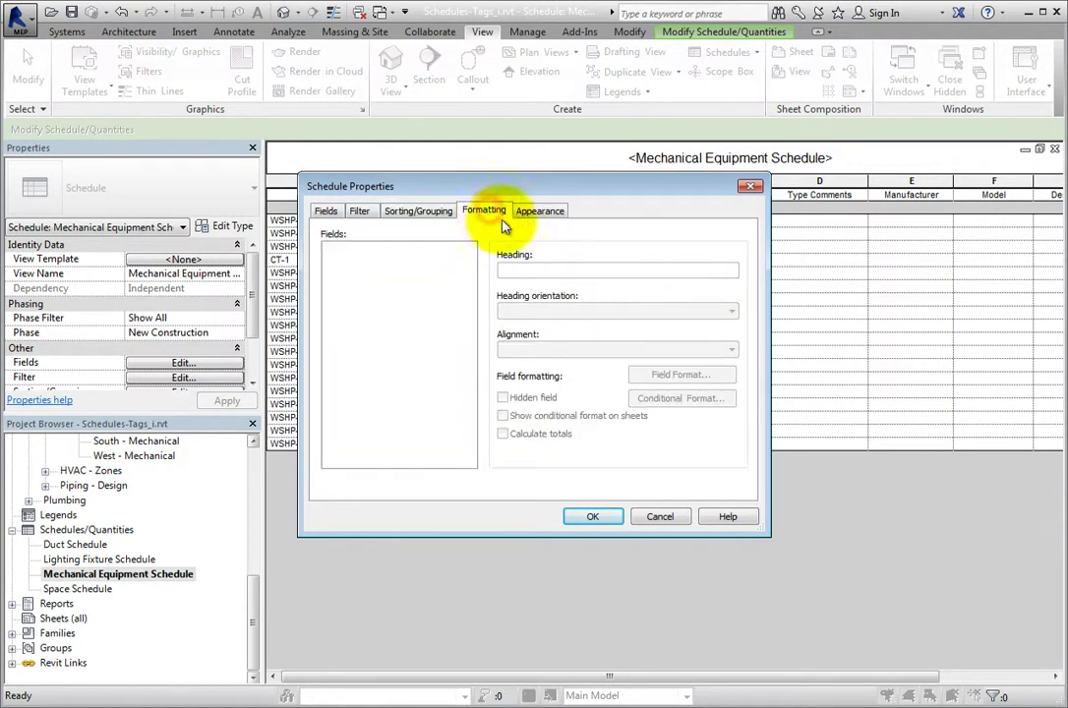
left_click(548, 216)
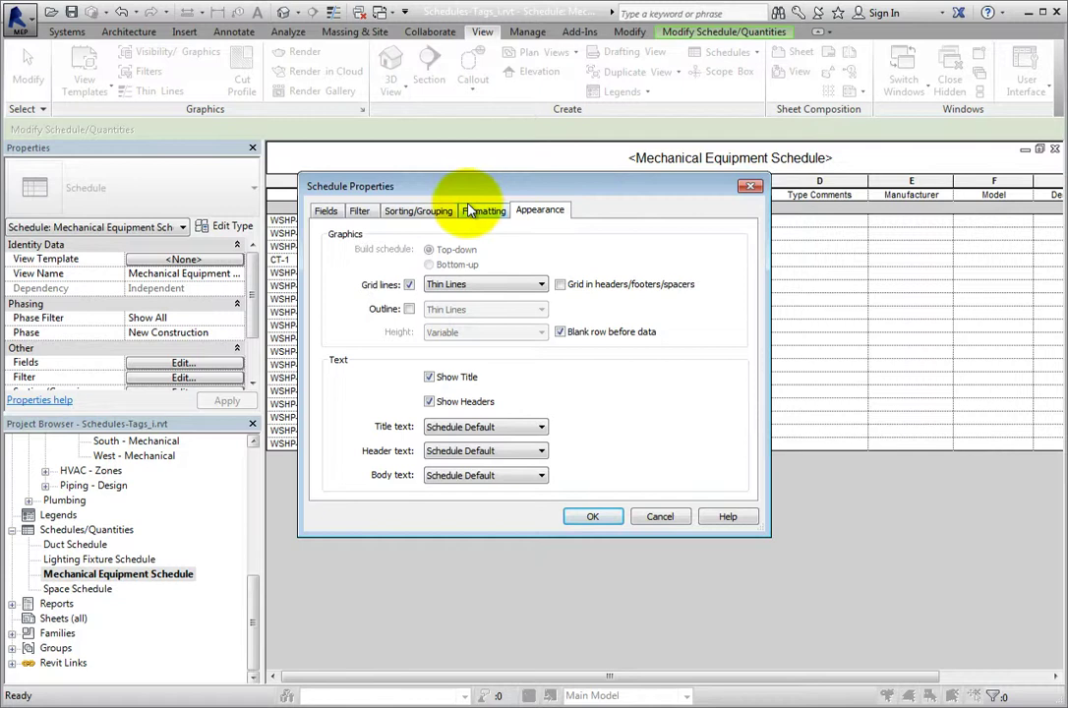
left_click(332, 212)
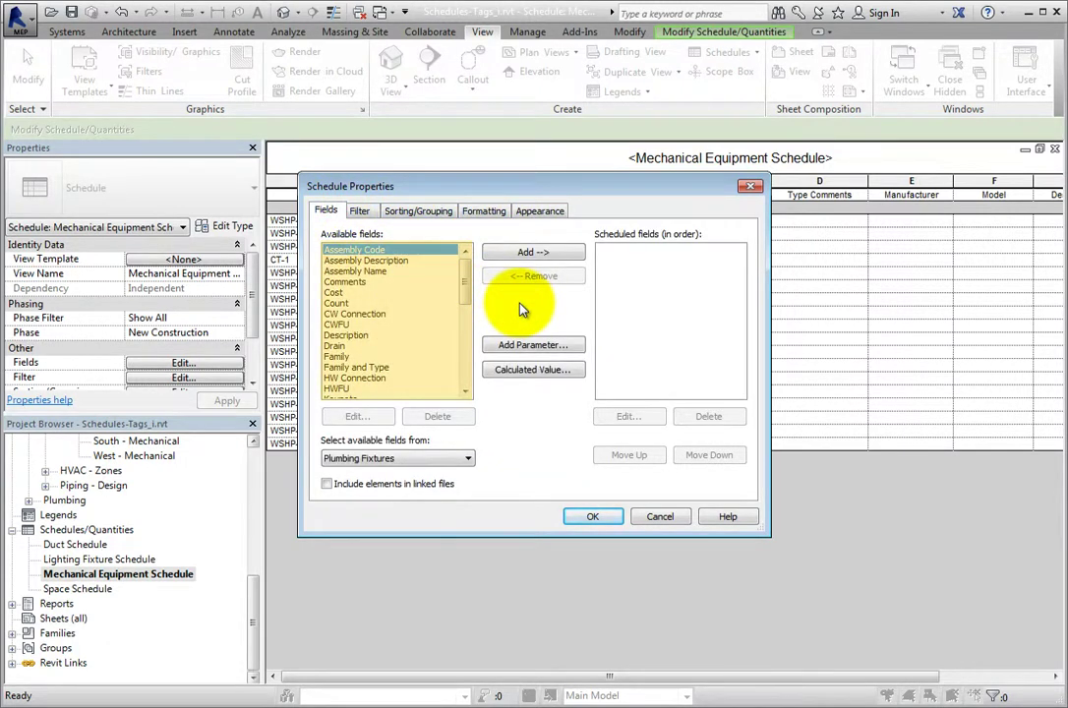
mouse_move(465, 281)
left_mouse_down()
mouse_move(465, 367)
mouse_move(465, 283)
left_mouse_up()
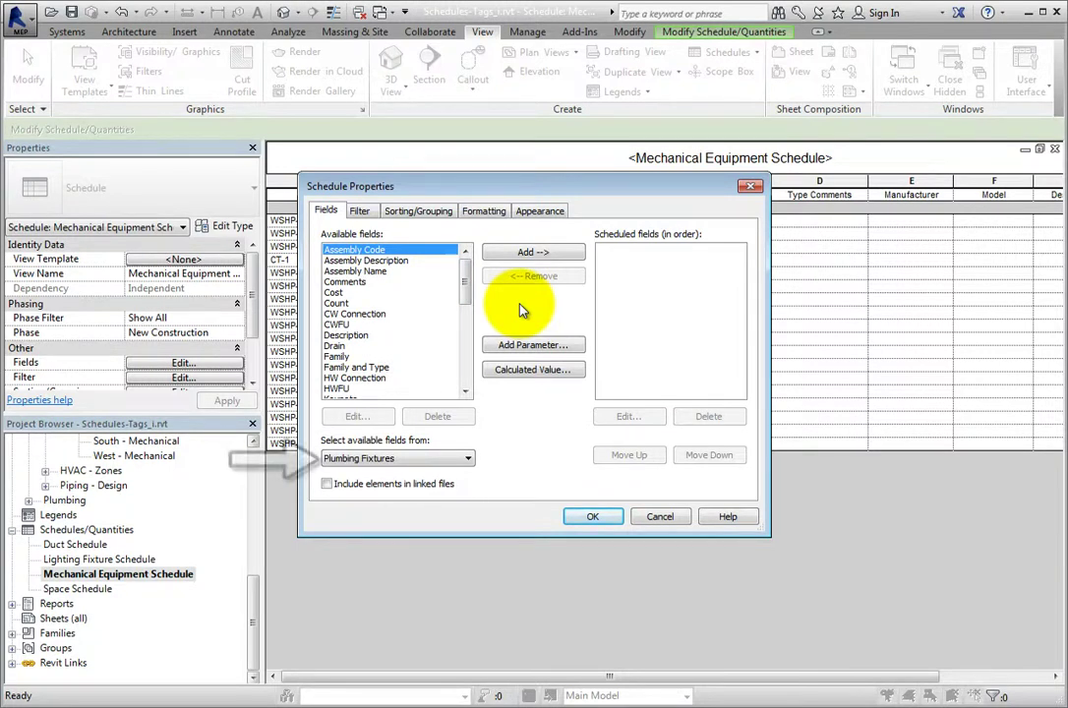
left_click(468, 460)
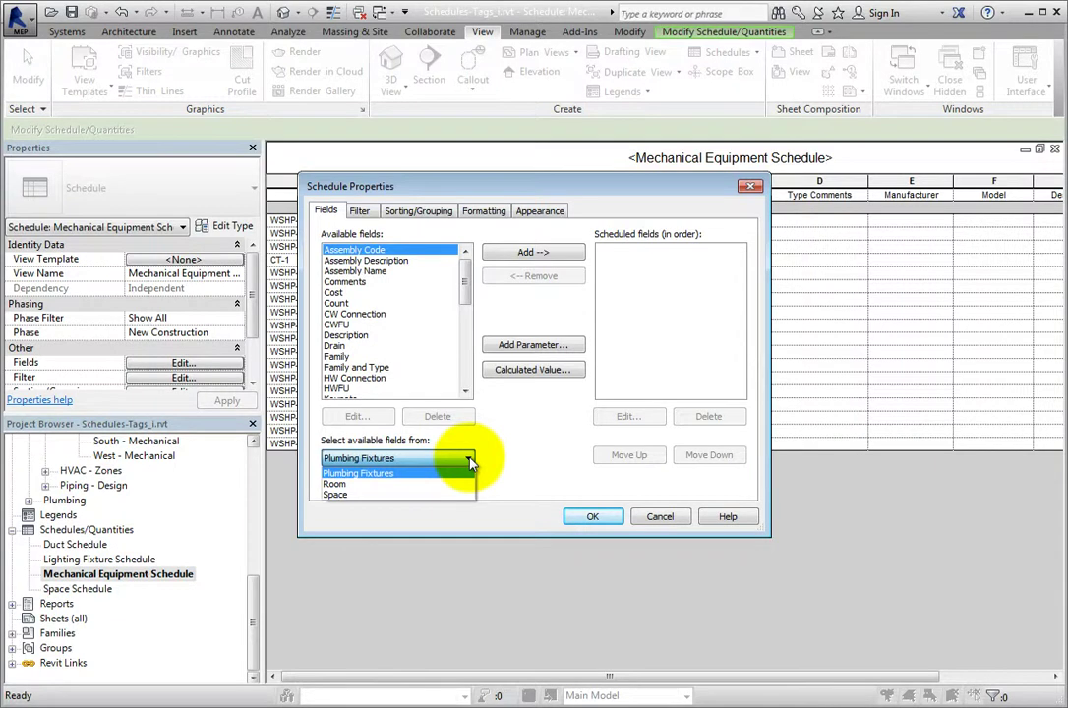
left_click(469, 460)
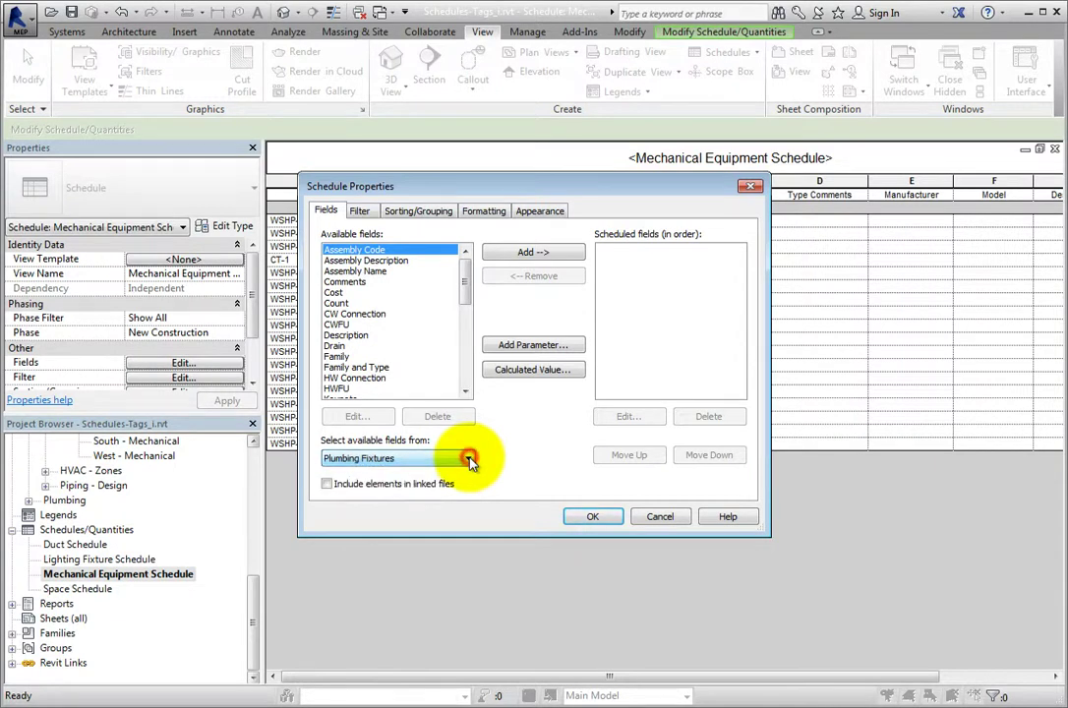
left_click(331, 486)
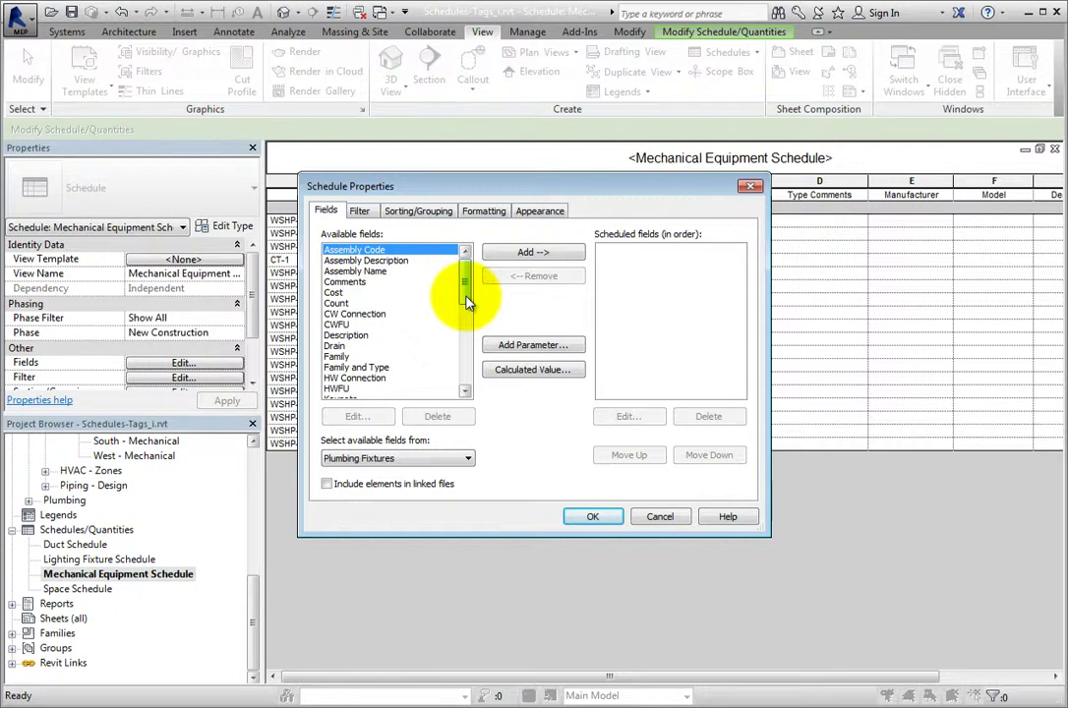
Step: Add Type Mark, Type and Description to the scheduled fields
left_click_drag(468, 303, 467, 372)
left_click(344, 346)
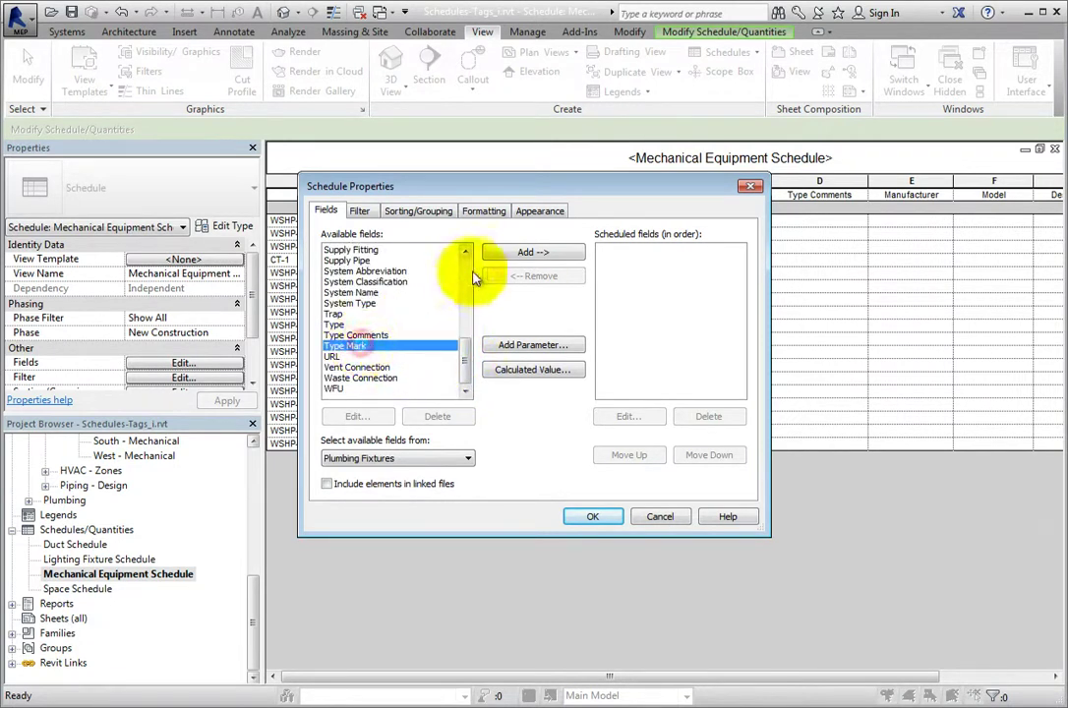
left_click(524, 254)
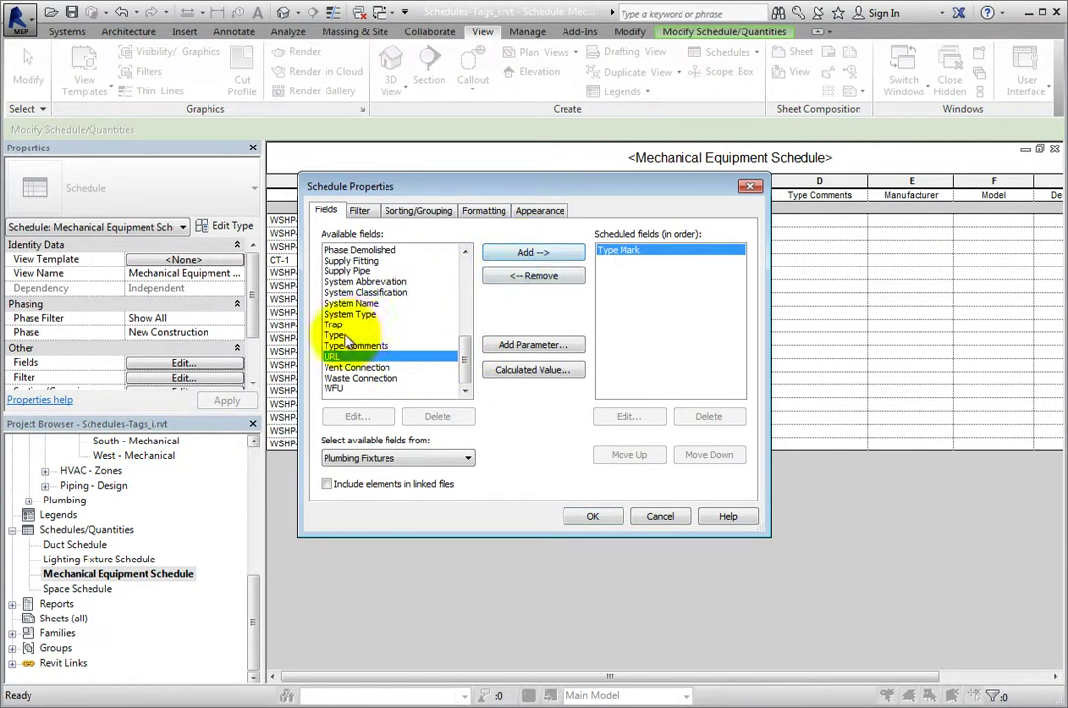
left_click(340, 336)
left_click(522, 252)
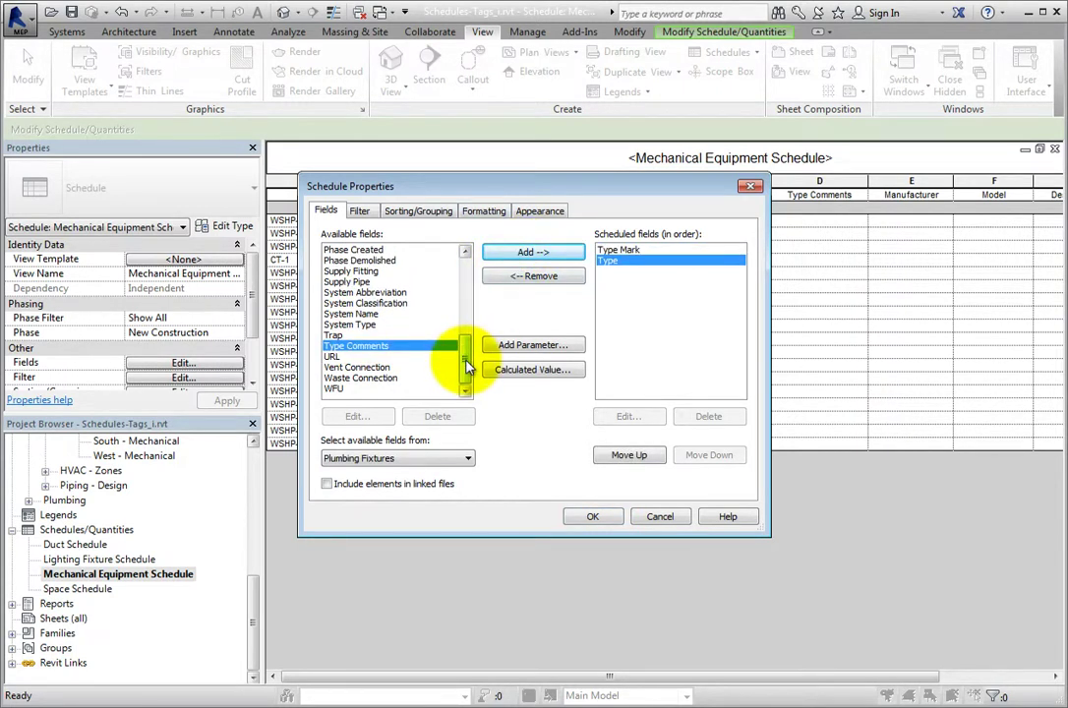
left_click_drag(467, 366, 467, 335)
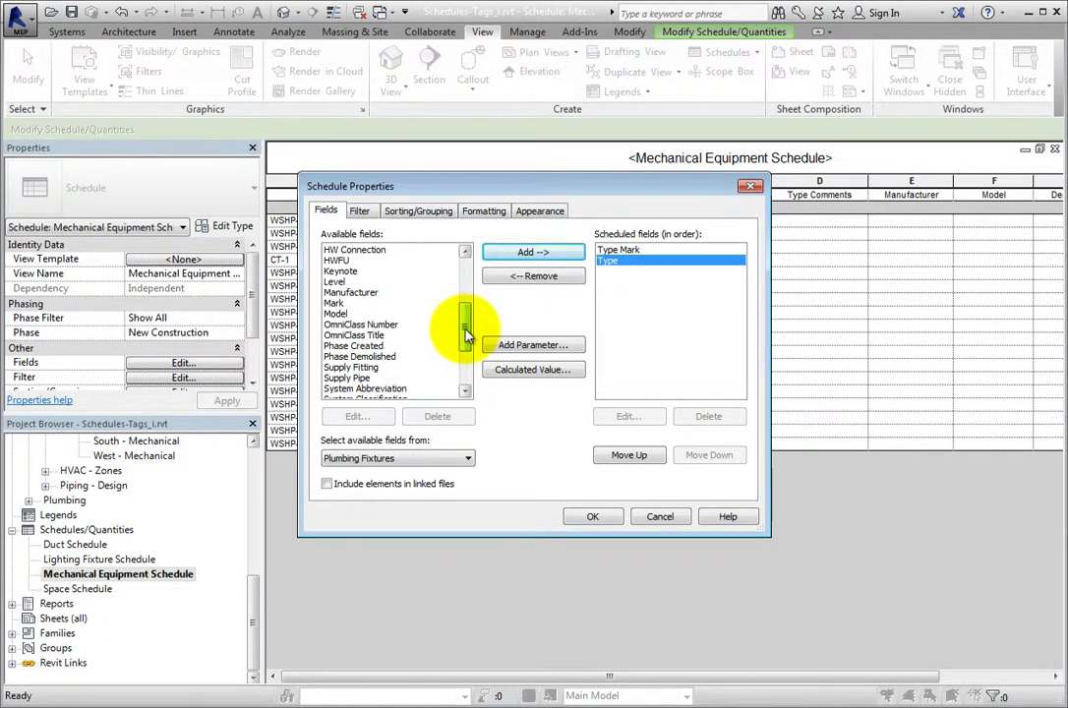
left_click_drag(467, 335, 466, 311)
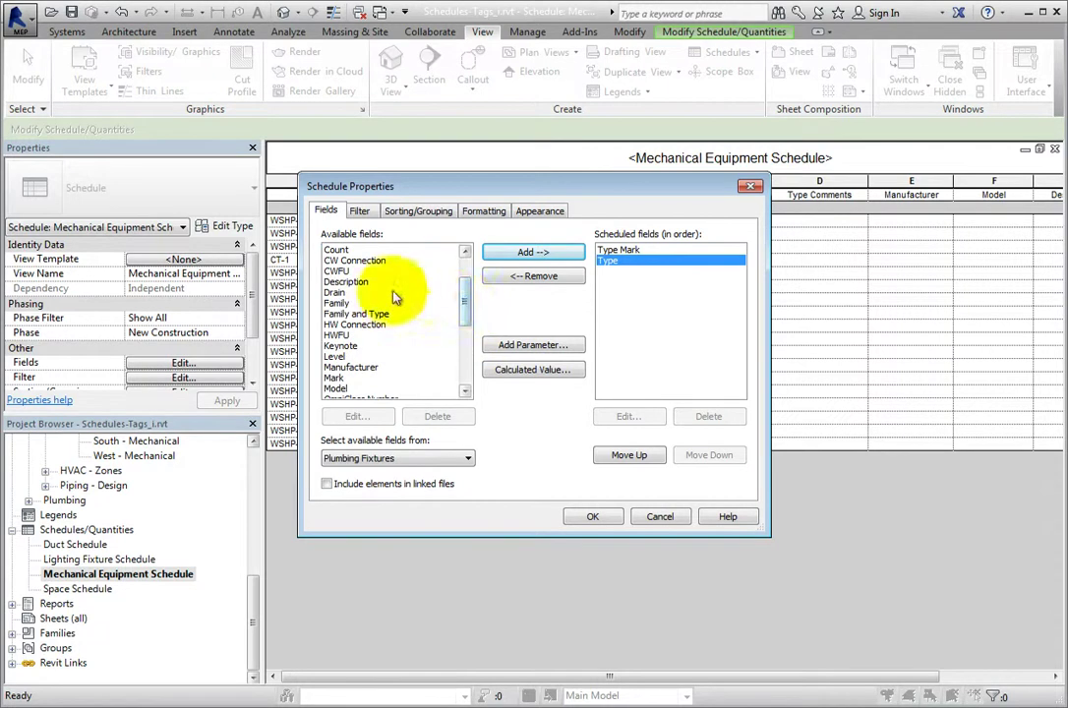
double_click(346, 282)
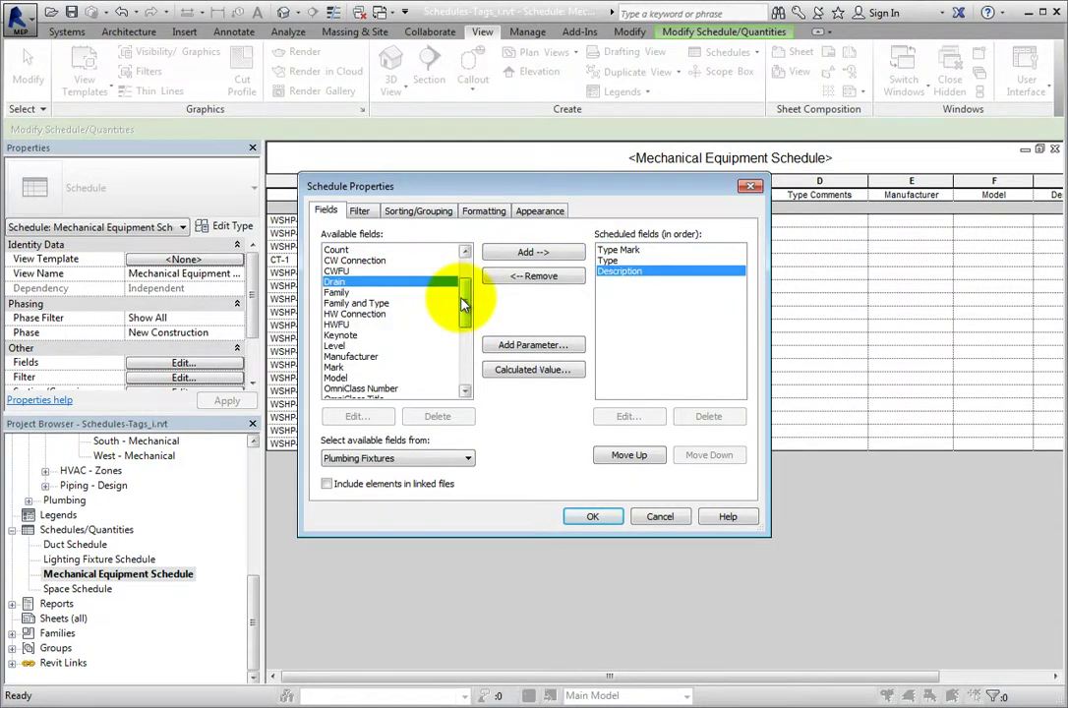
Step: Multi-select CWFU, HWFU, Manufacturer, Model and WFU and add all five fields at once
key("ctrl")
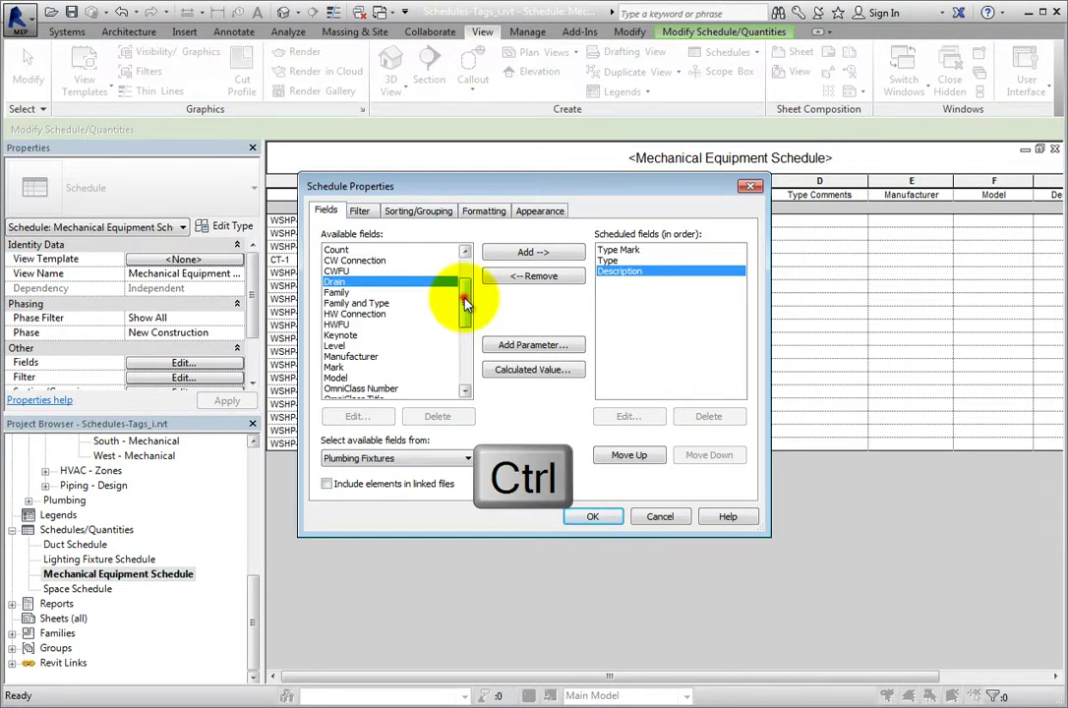
scroll(467, 297, "up", 1)
left_click(364, 282)
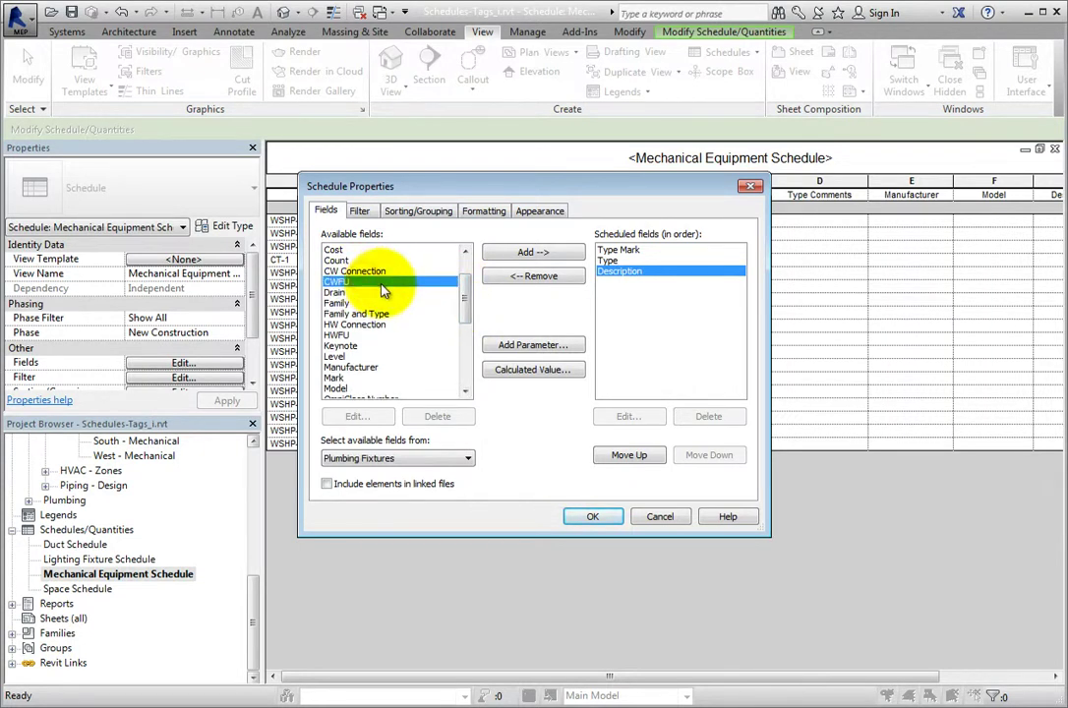
left_click(383, 335, "ctrl")
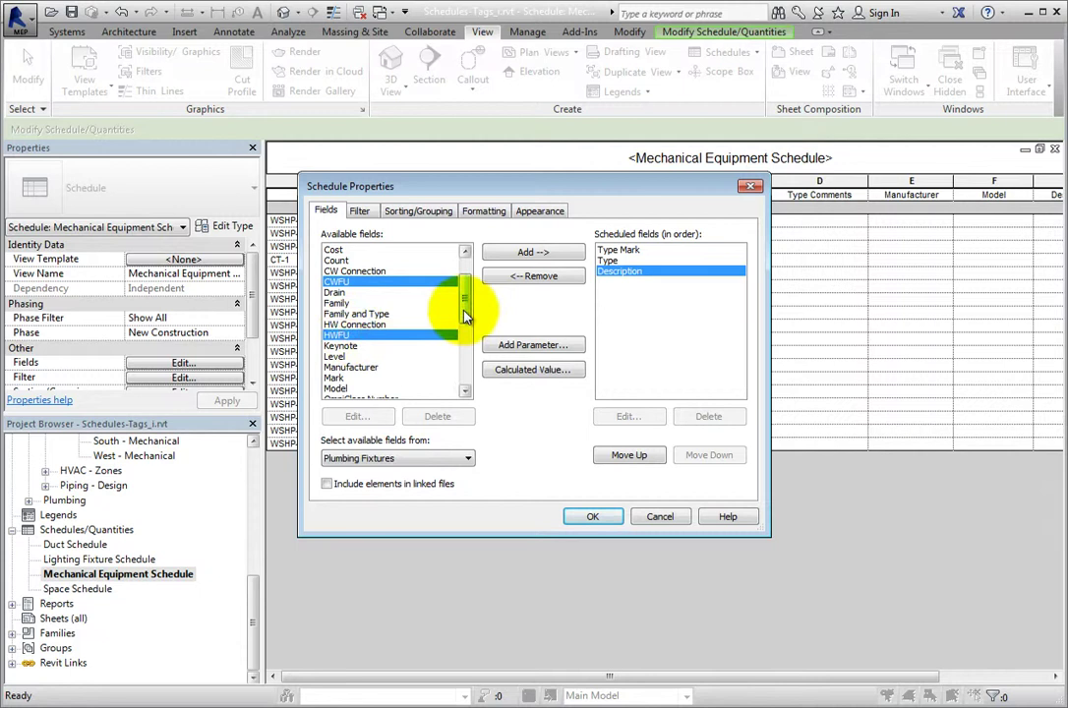
scroll(393, 324, "down", 2)
left_click(379, 325, "ctrl")
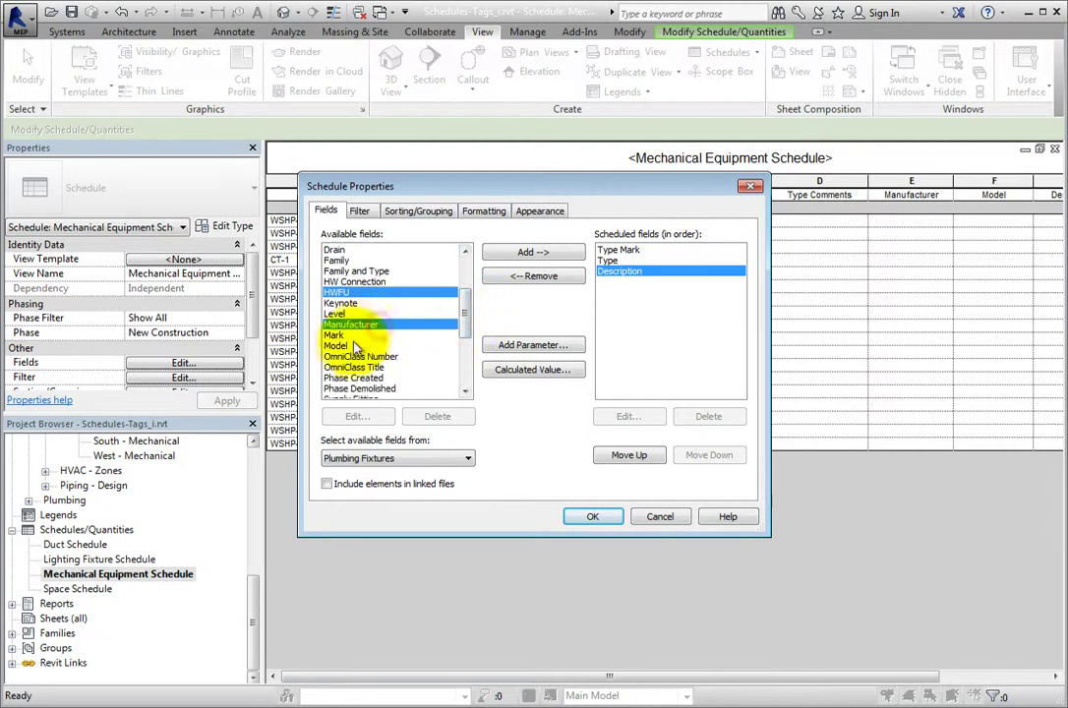
left_click(379, 346, "ctrl")
left_click_drag(466, 329, 471, 370)
left_click(356, 389, "ctrl")
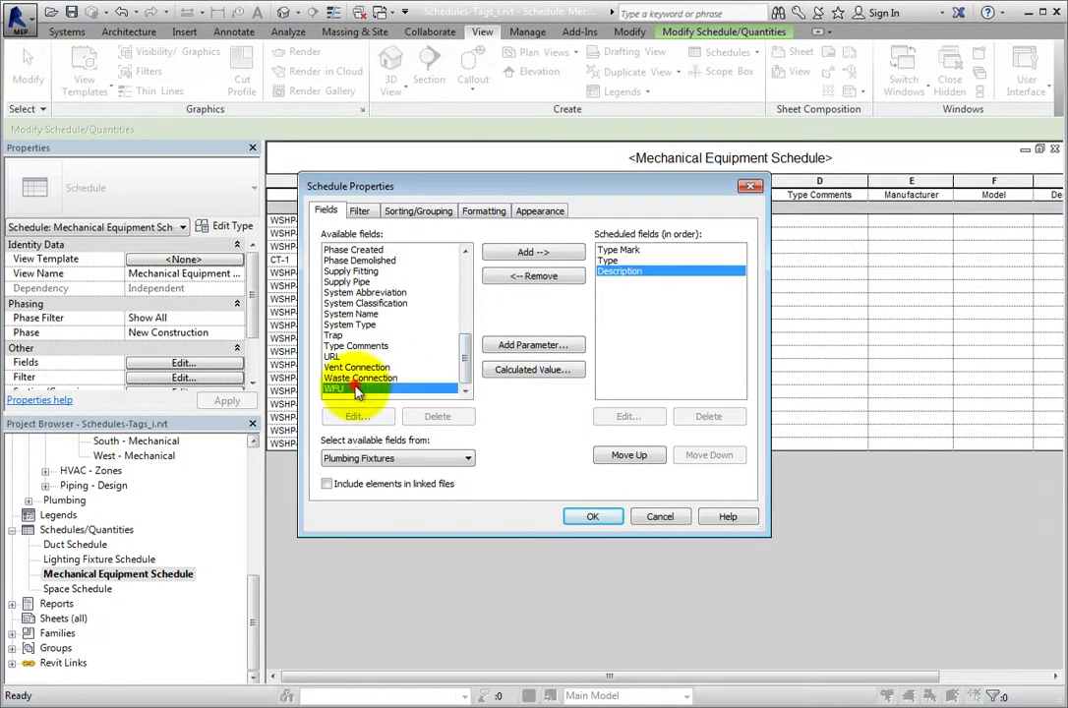
left_click(537, 254)
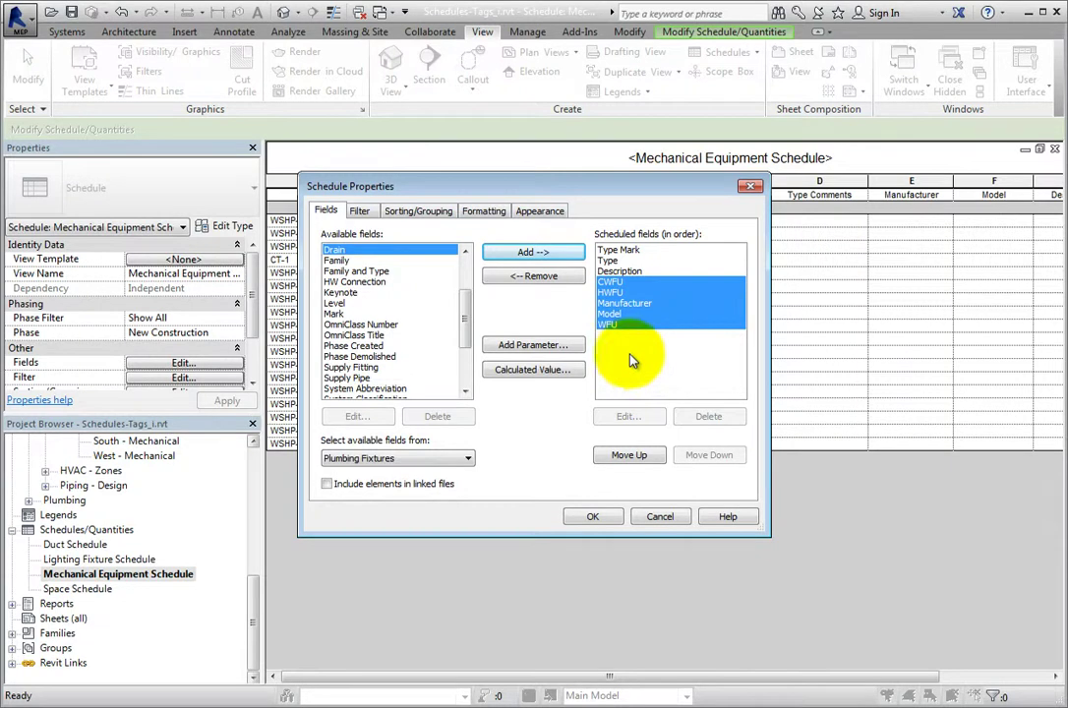
Step: Move WFU to the end of the scheduled fields list
left_click(623, 326)
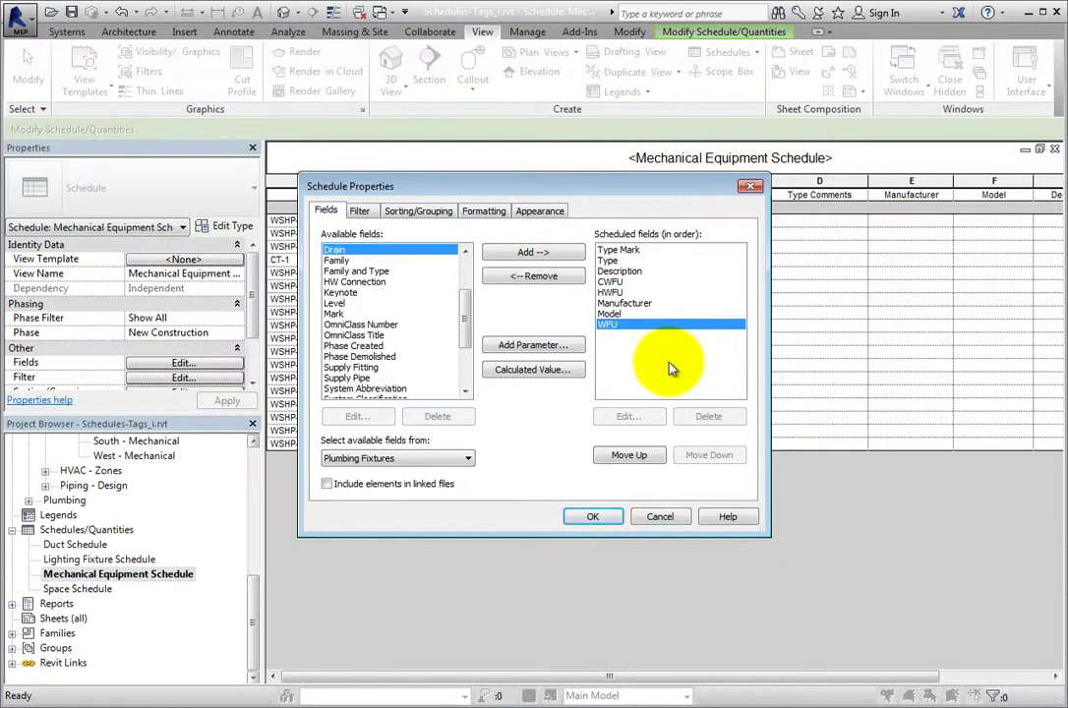
left_click(649, 457)
left_click(651, 458)
left_click(699, 458)
left_click(699, 458)
Step: Place Manufacturer and Model after WFU and create the schedule
left_click(630, 314)
left_click(693, 455)
left_click(647, 305)
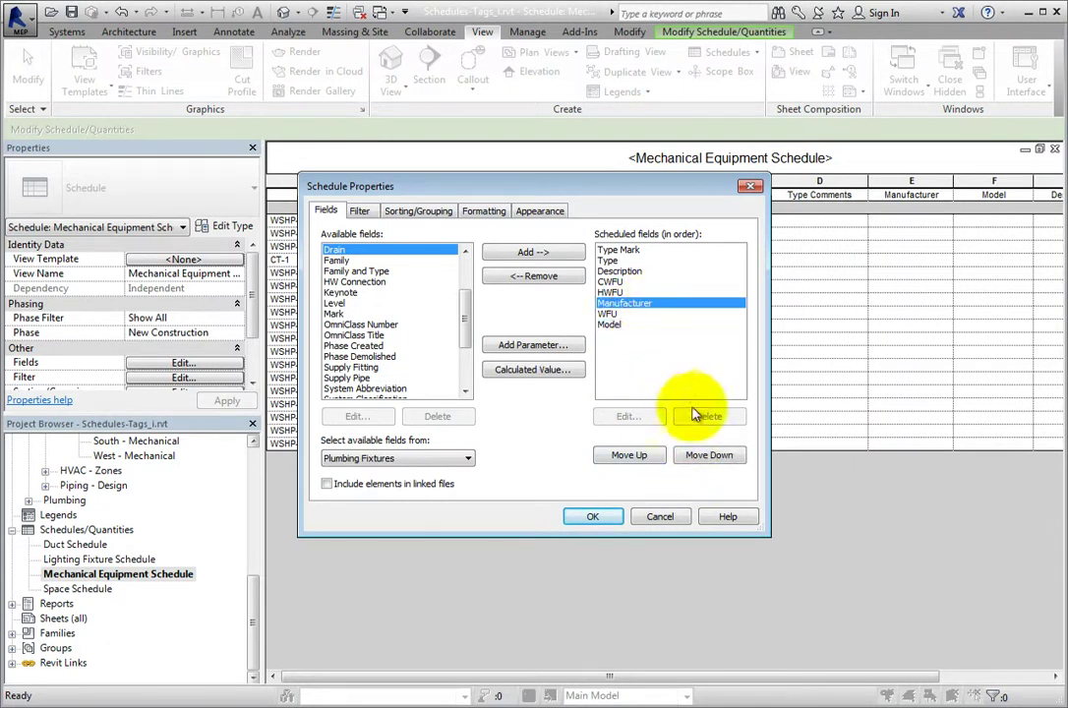
left_click(707, 456)
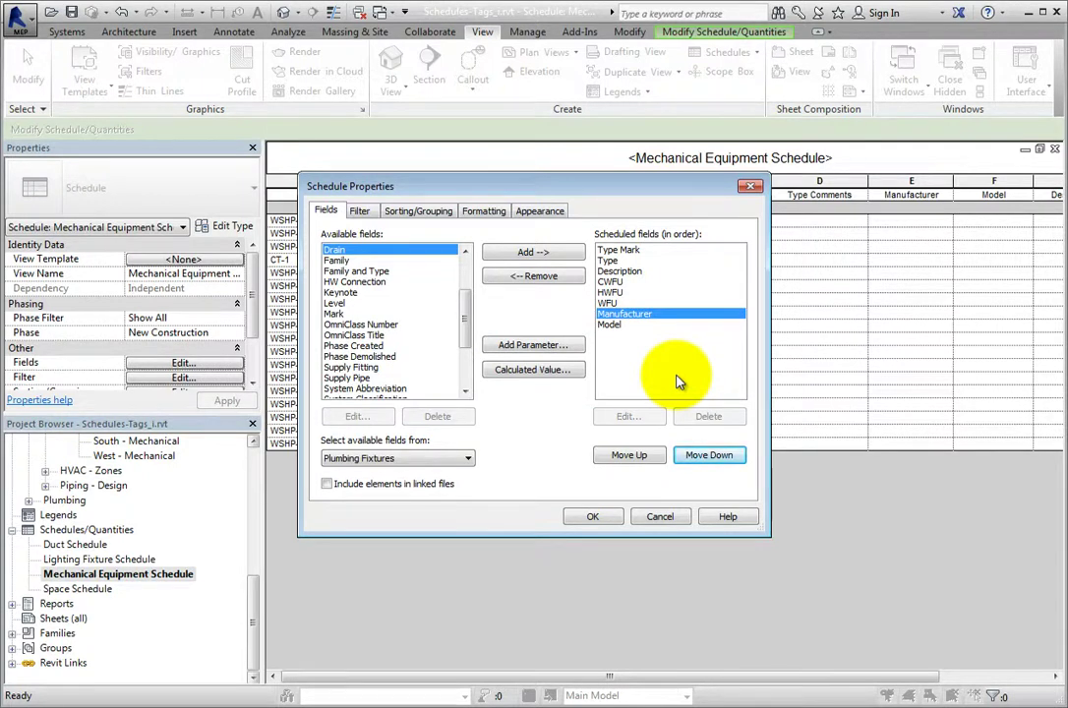
left_click(612, 516)
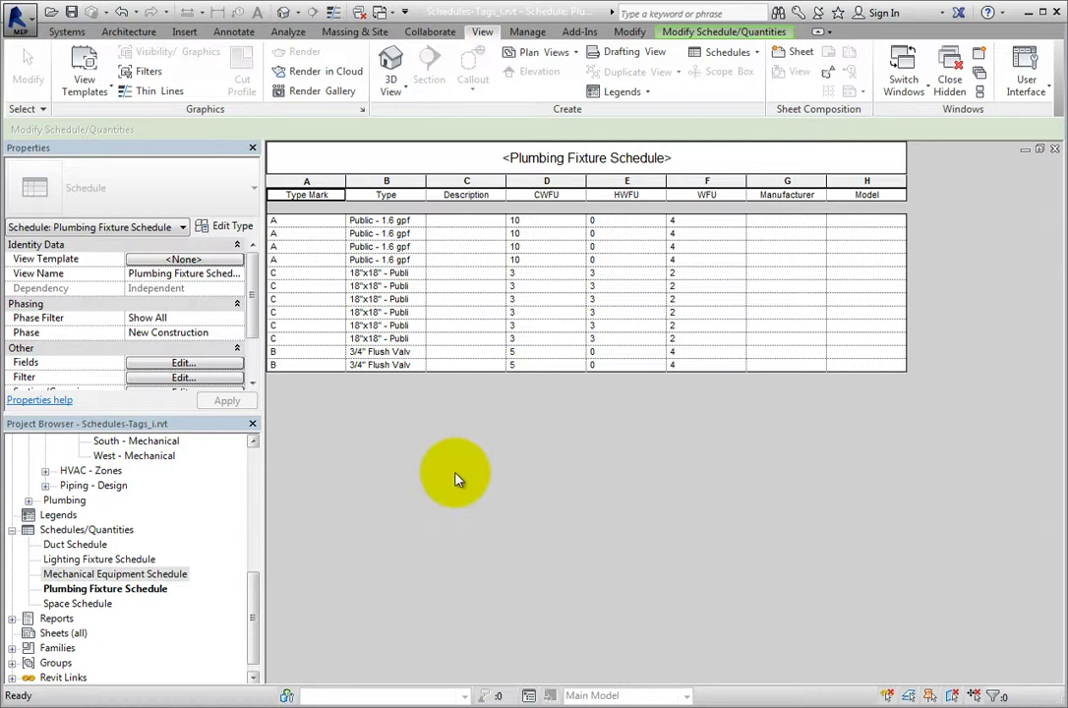
left_click(147, 590)
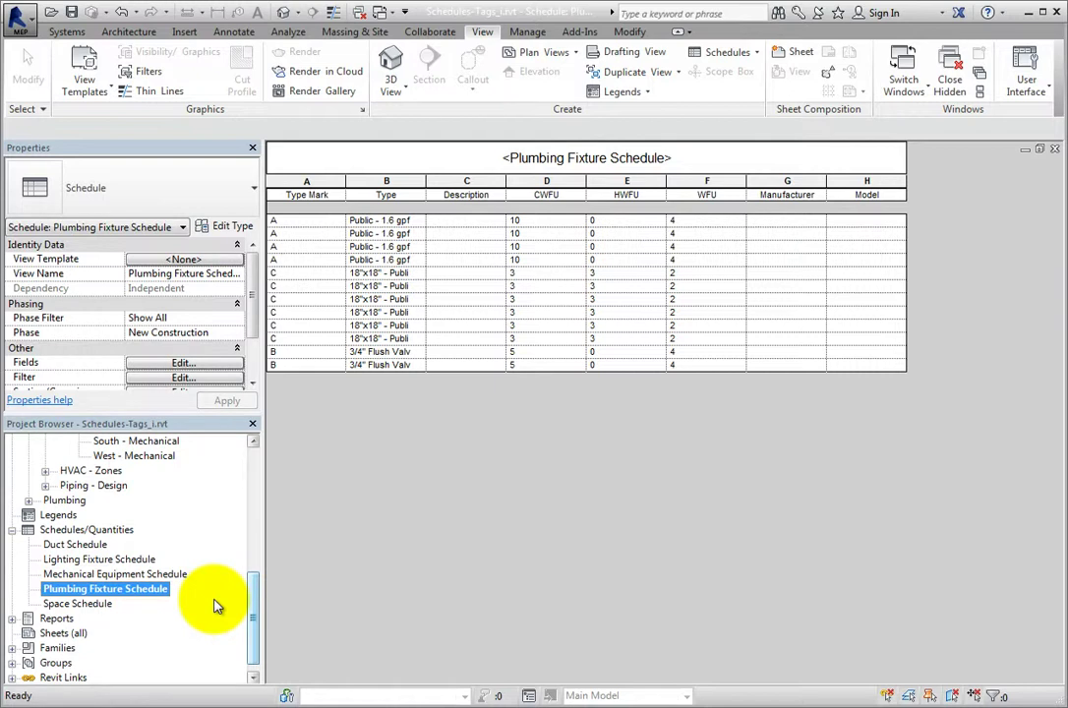
left_click(311, 492)
left_click_drag(254, 332, 255, 362)
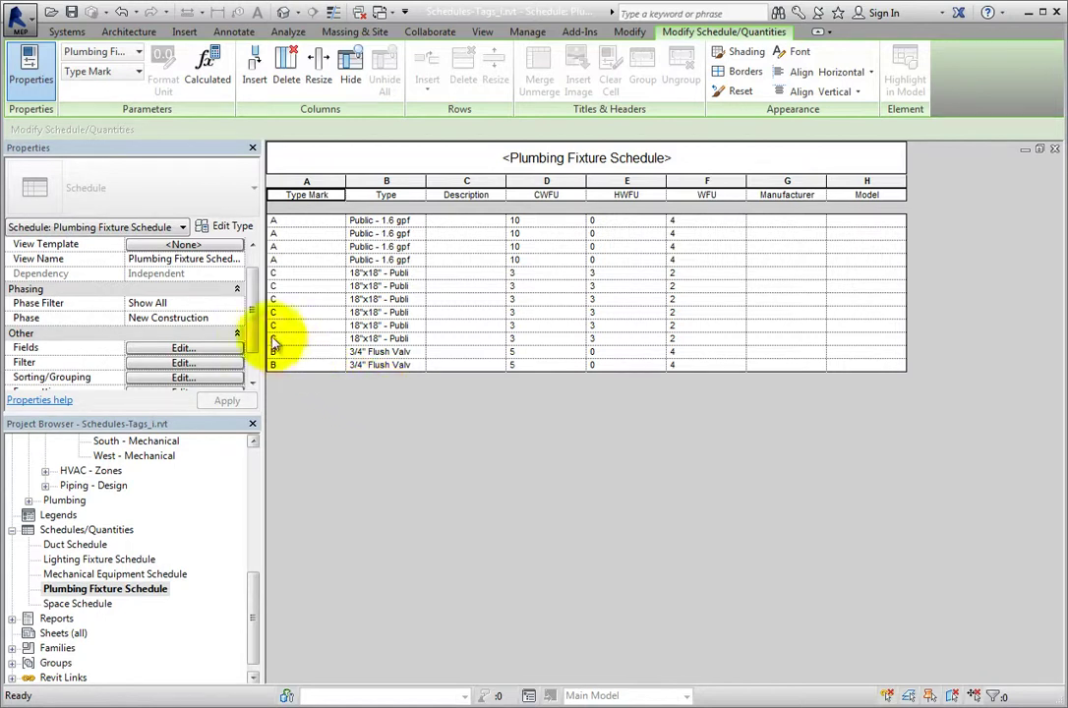
Step: Select the Type Mark column and use Insert to open the Select Fields list of eight fields
left_click_drag(254, 332, 254, 362)
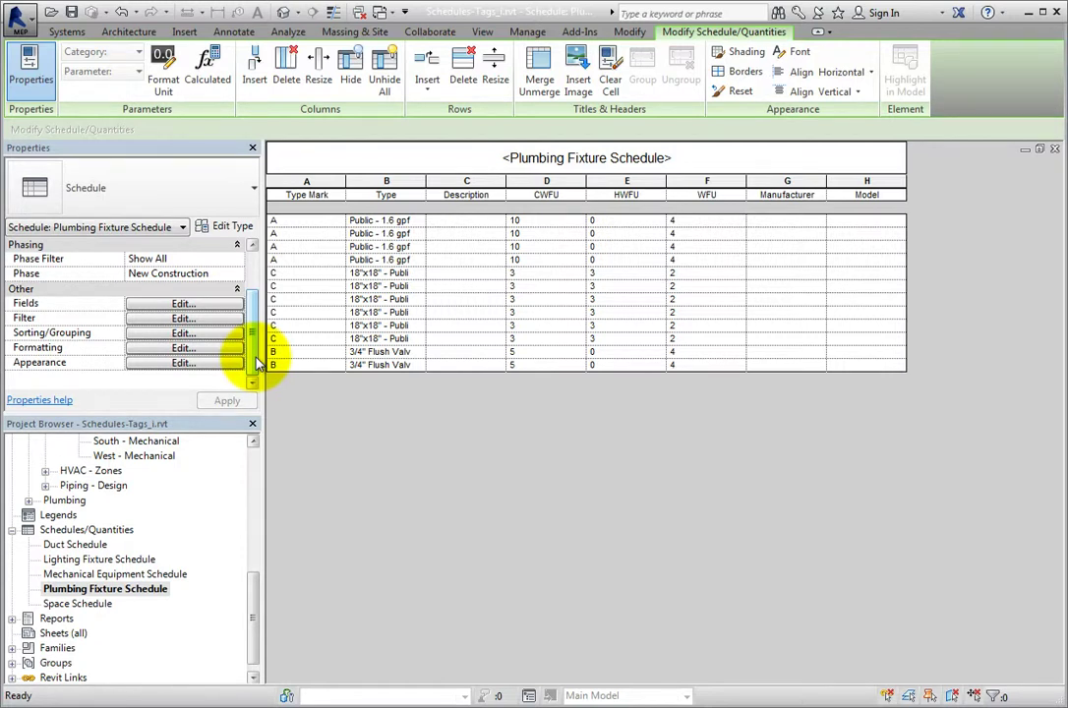
left_click(295, 194)
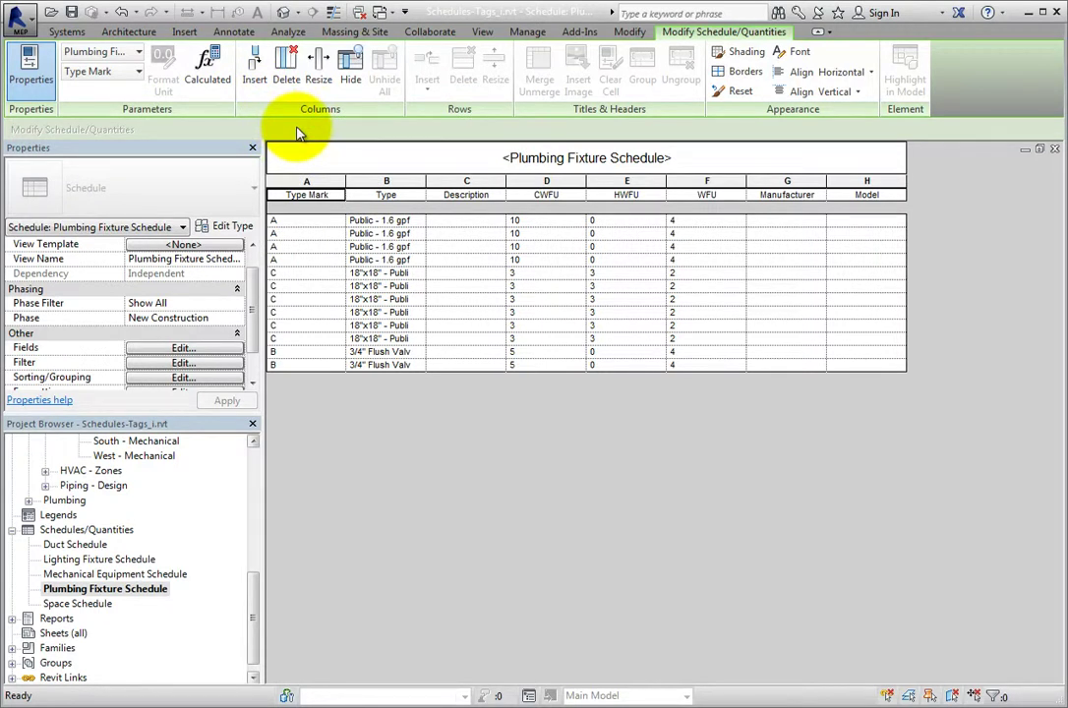
left_click(316, 156)
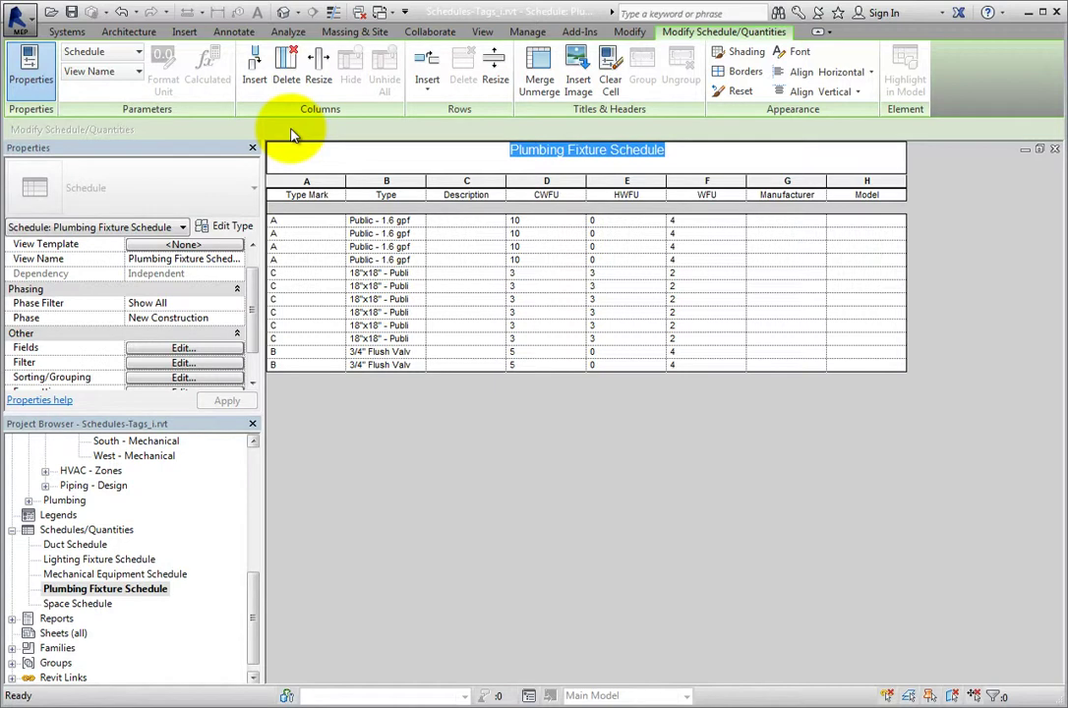
left_click(327, 194)
left_click(253, 77)
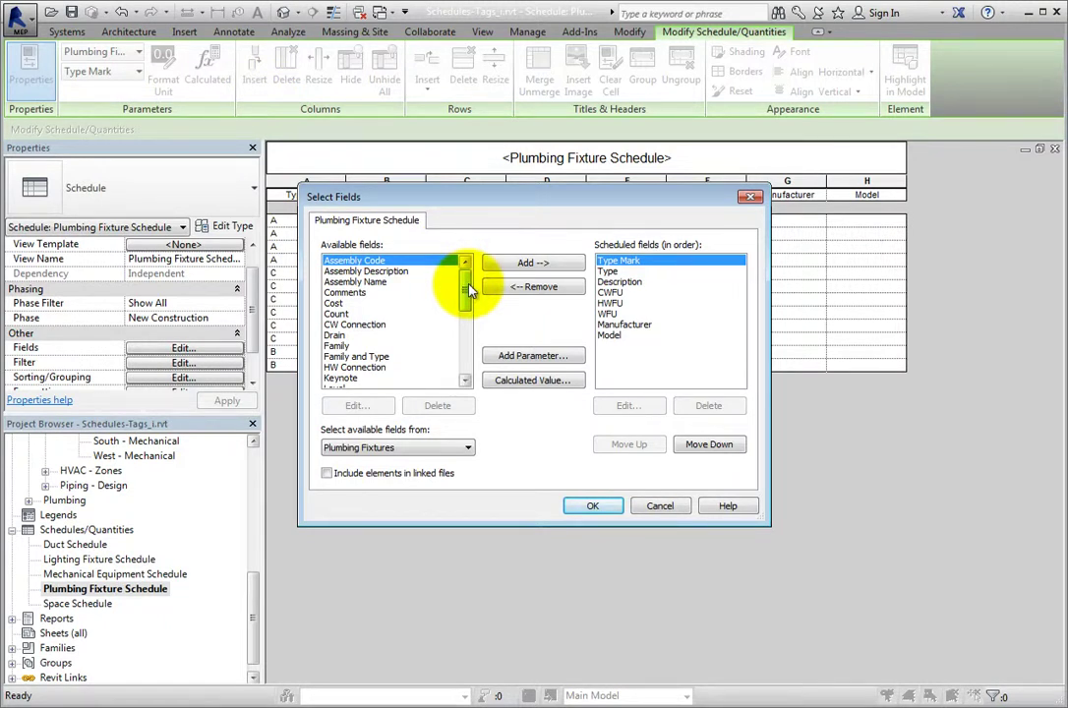
Step: Cancel Select Fields without changes, then right-click a Type Mark cell for its editing options
mouse_move(468, 290)
left_mouse_down()
mouse_move(465, 362)
mouse_move(468, 288)
left_mouse_up()
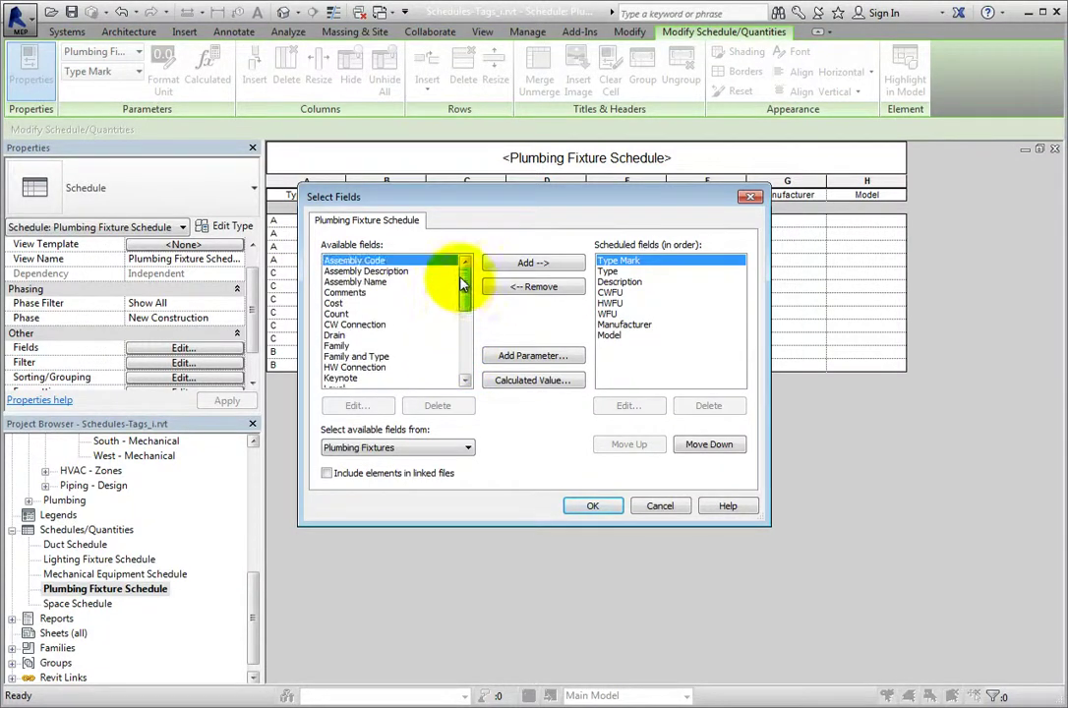
left_click(640, 504)
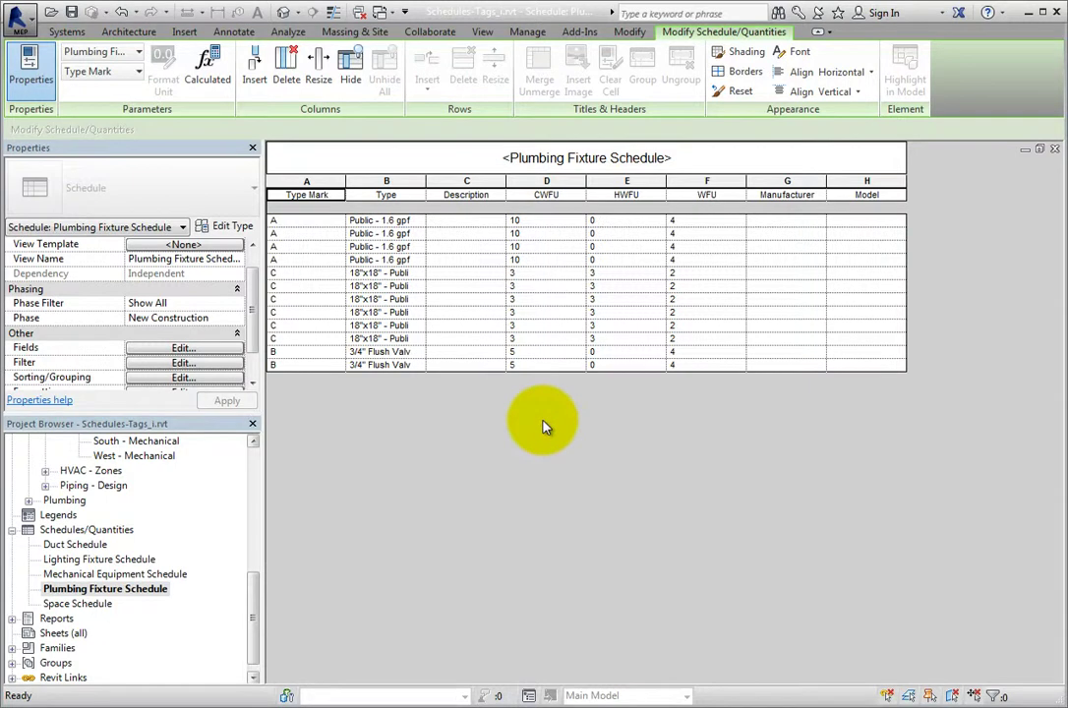
right_click(331, 252)
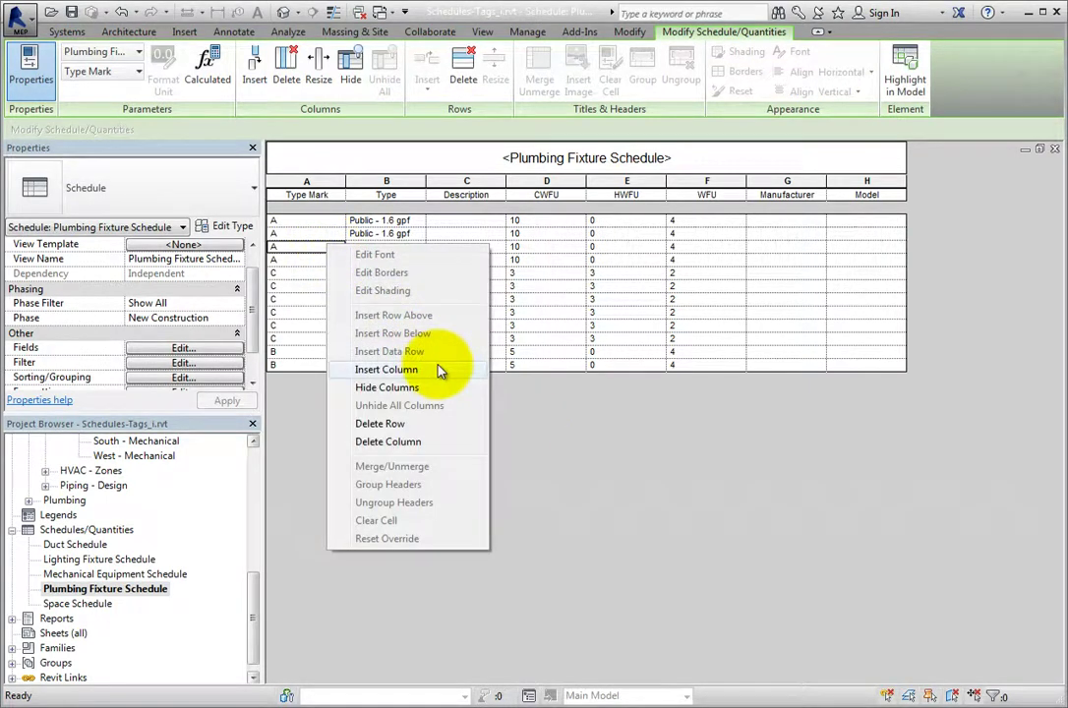